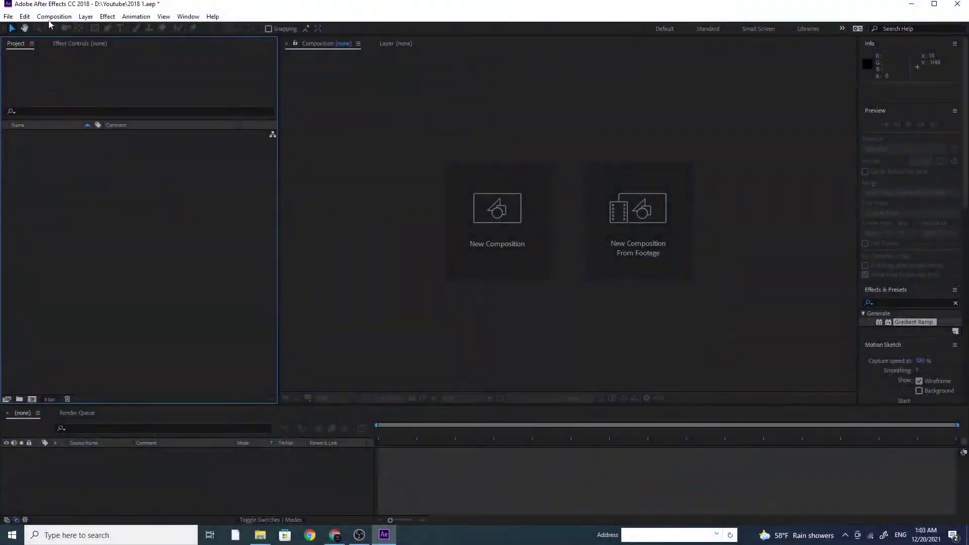
- Create a new 1920 x 1080 px composition at 30 fps with a 10-second duration
left_click(53, 17)
left_click(53, 29)
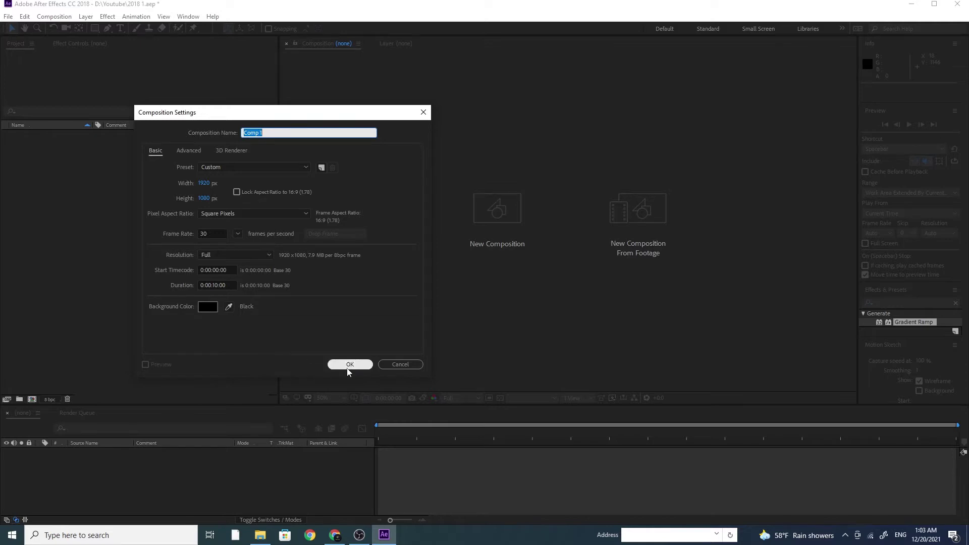
left_click(349, 365)
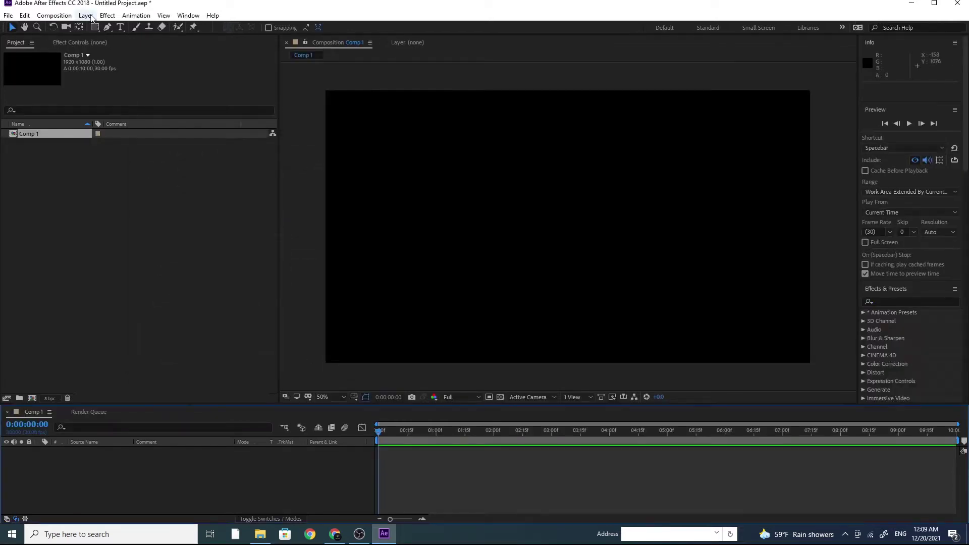
- Add a black 1920 x 1080 px solid layer named BG to the composition
left_click(90, 16)
mouse_move(211, 27)
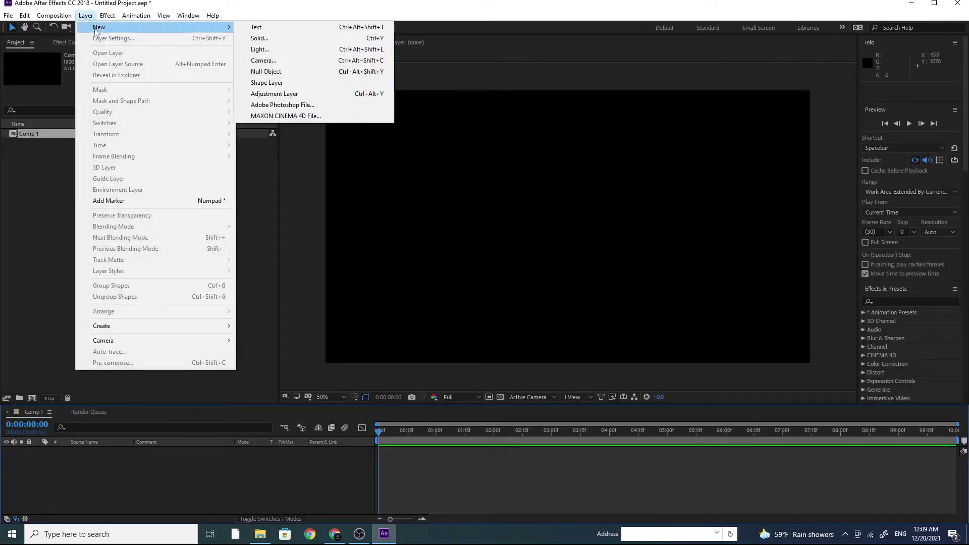
left_click(258, 38)
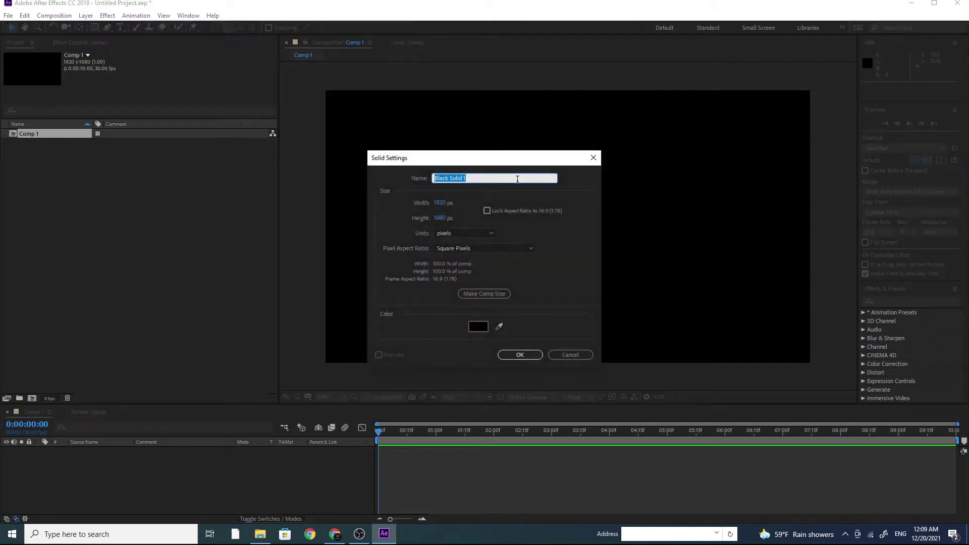
type("BG")
left_click(503, 355)
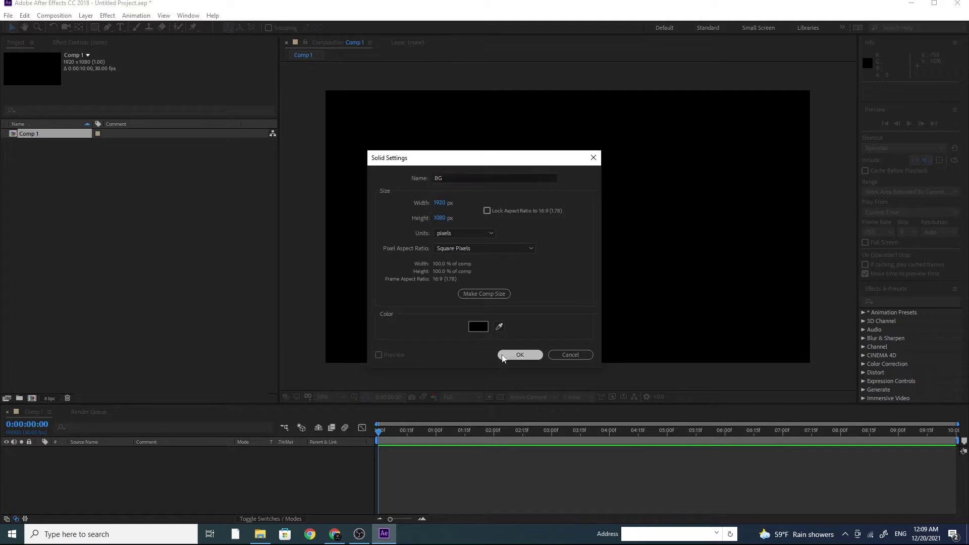
- Find the Gradient Ramp effect by searching for "ramp" and apply it to the BG layer
left_click(901, 301)
type("ramo")
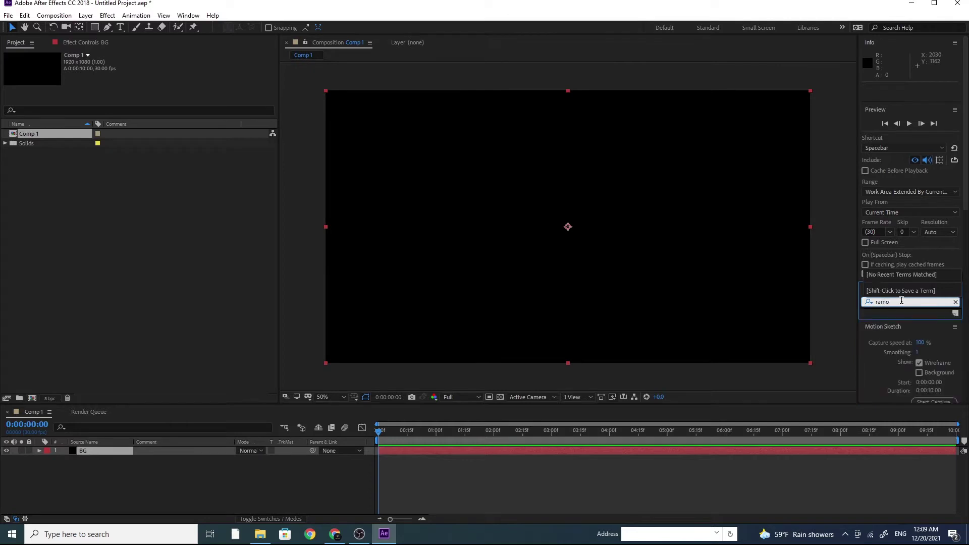
key("BackSpace")
type("p")
left_click_drag(920, 323, 124, 450)
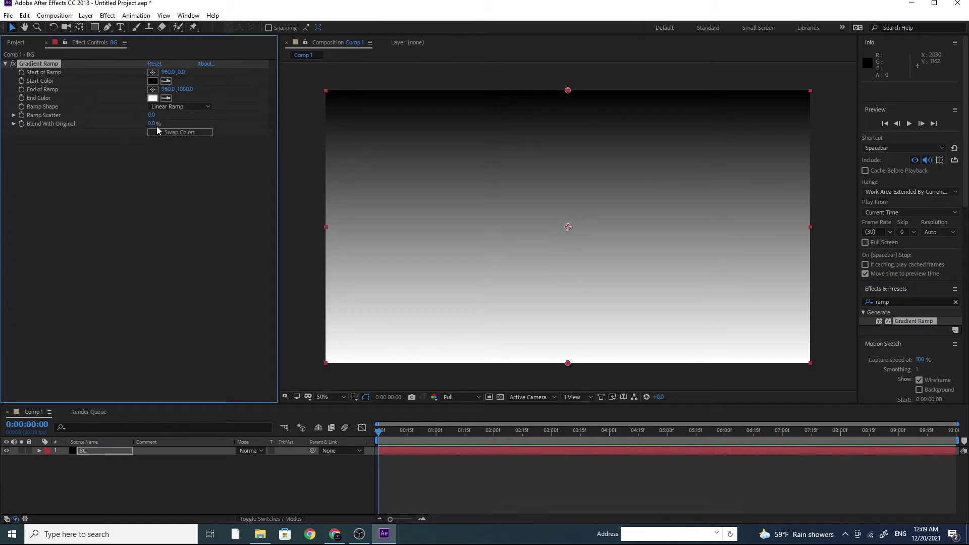
- Change the gradient's ramp shape to Radial Ramp and move its start point to the frame's centre, about 952, 540
left_click(193, 107)
left_click(195, 129)
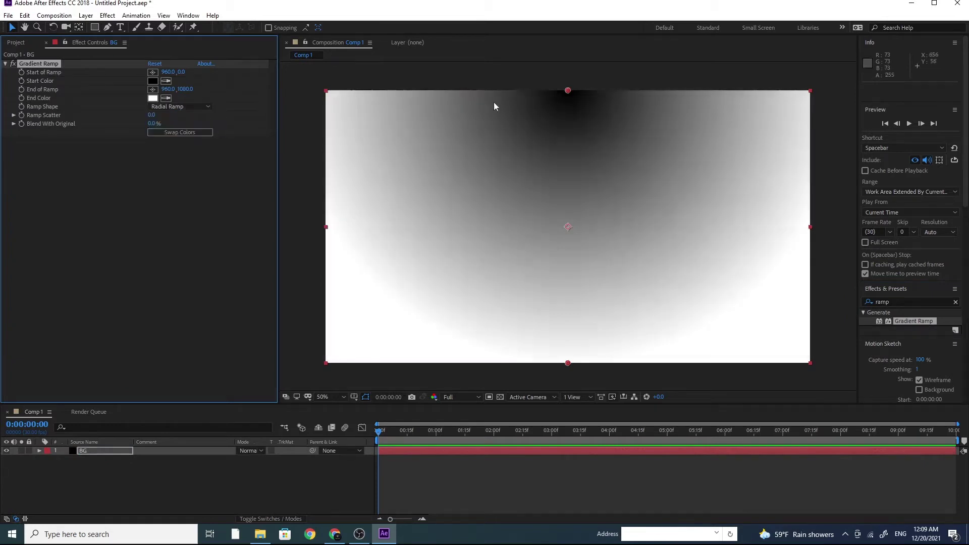
left_click_drag(568, 90, 567, 226)
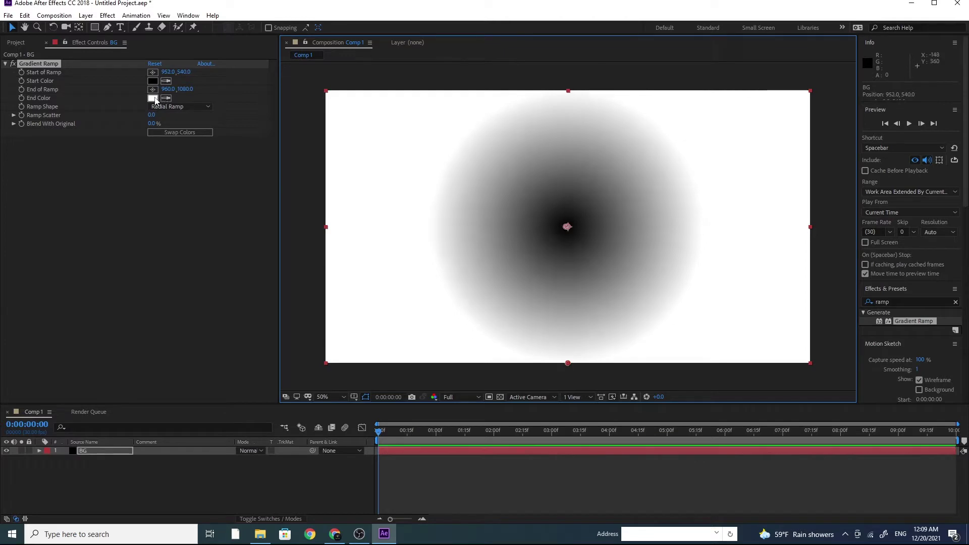
- Set the gradient's end color to the very dark blue 00001C
left_click(152, 98)
left_click_drag(155, 325, 156, 385)
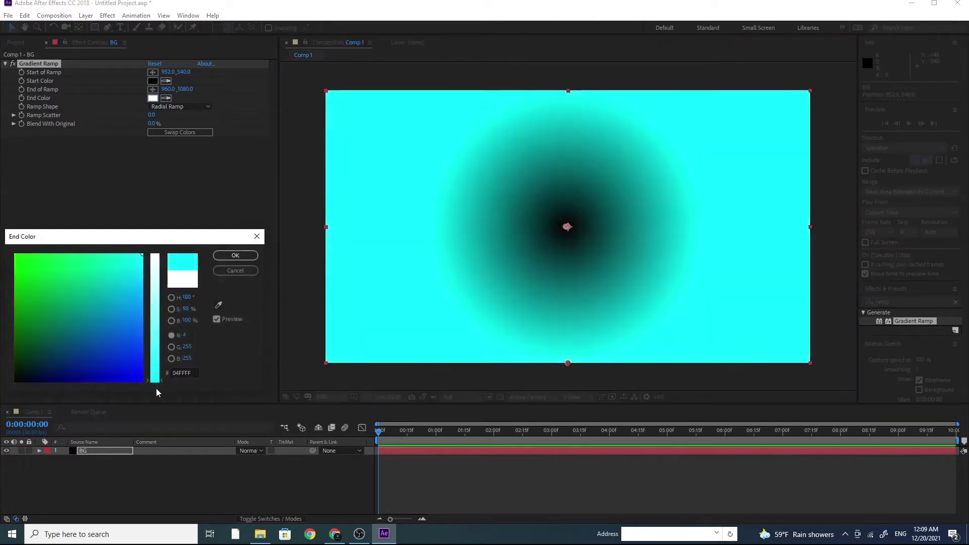
left_click_drag(102, 367, 29, 382)
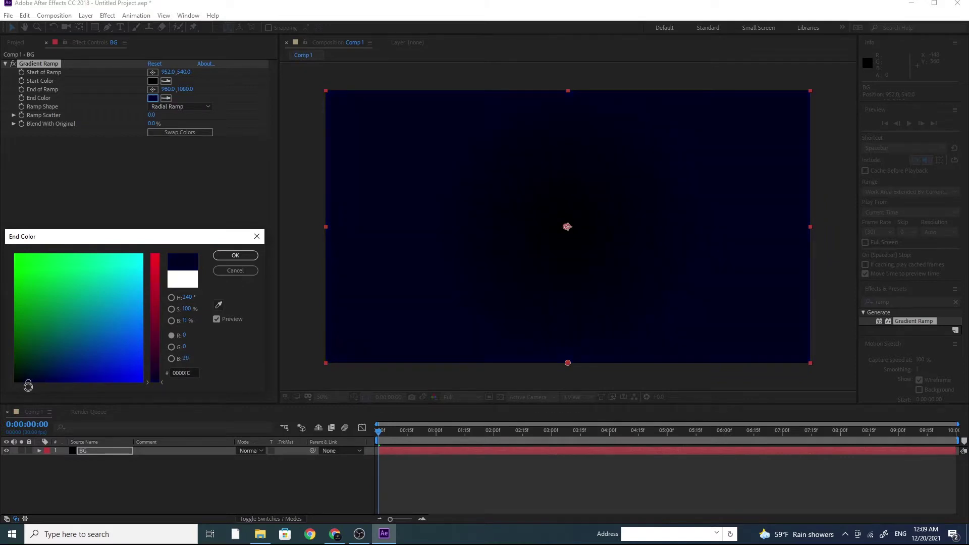
left_click(226, 256)
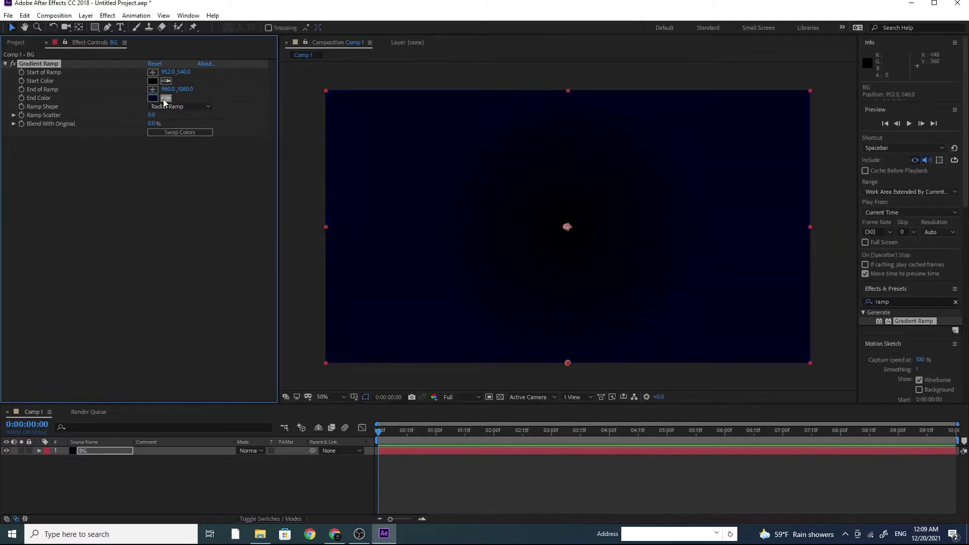
- Set the gradient's start color to the dark blue 000331
left_click(154, 81)
left_click_drag(28, 373, 39, 380)
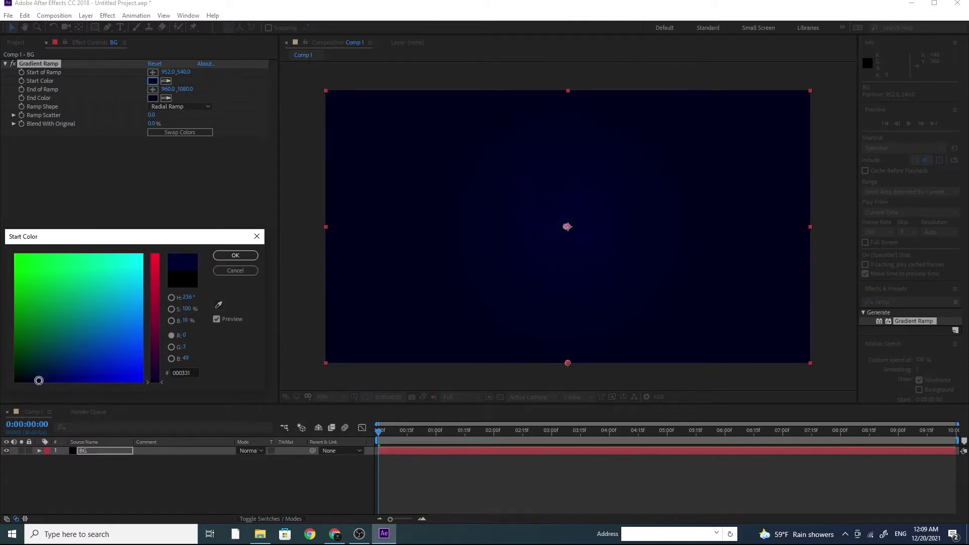
left_click(233, 255)
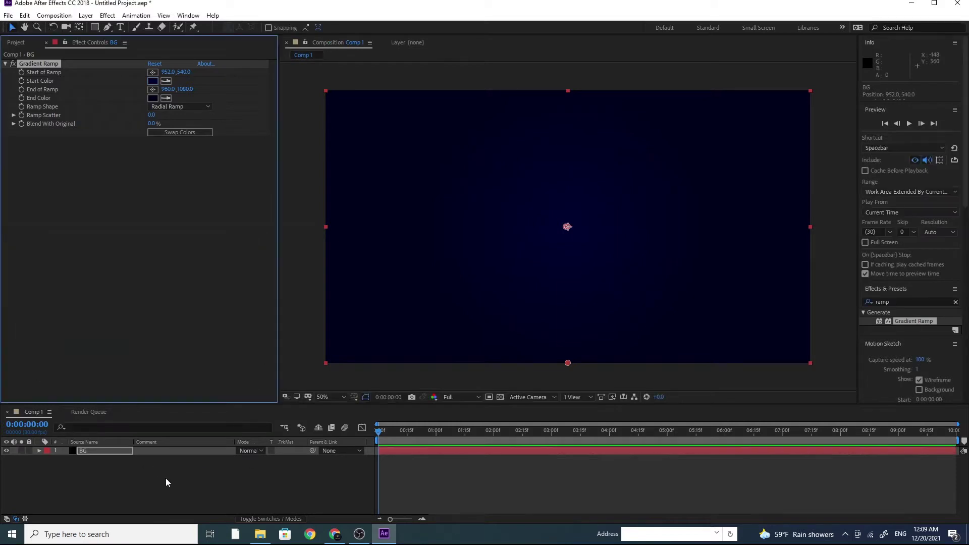
- Add a composition-sized black solid layer named Particular above the BG layer
left_click(86, 15)
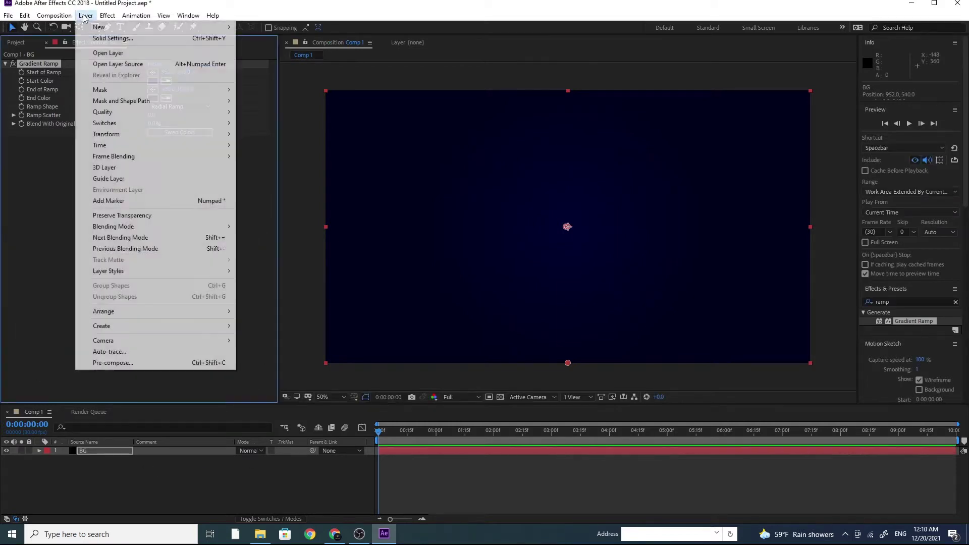
mouse_move(92, 29)
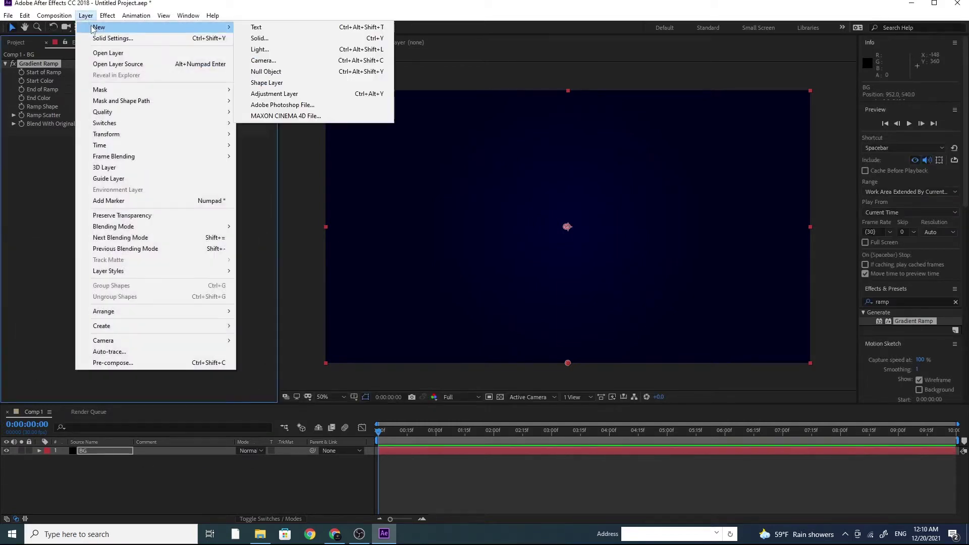
left_click(258, 38)
type("Particular")
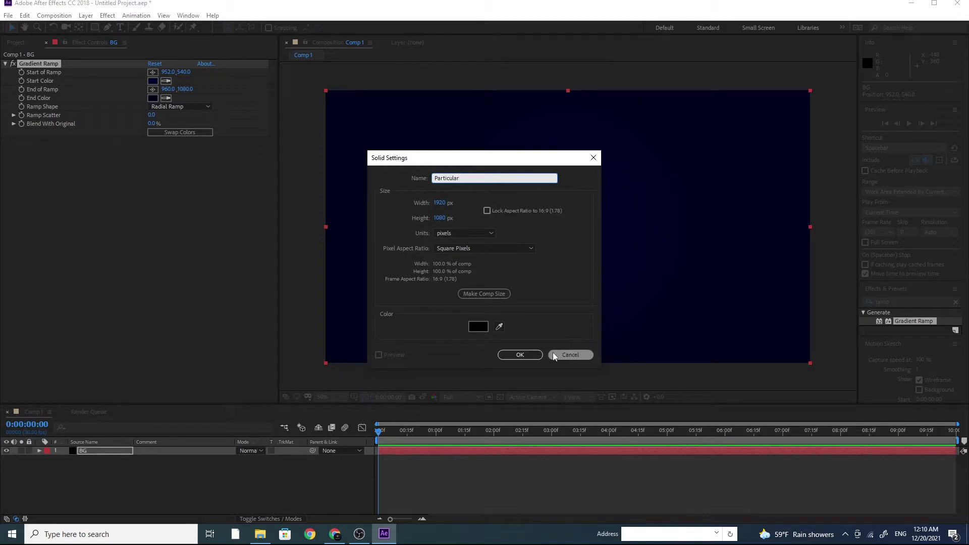
left_click(473, 294)
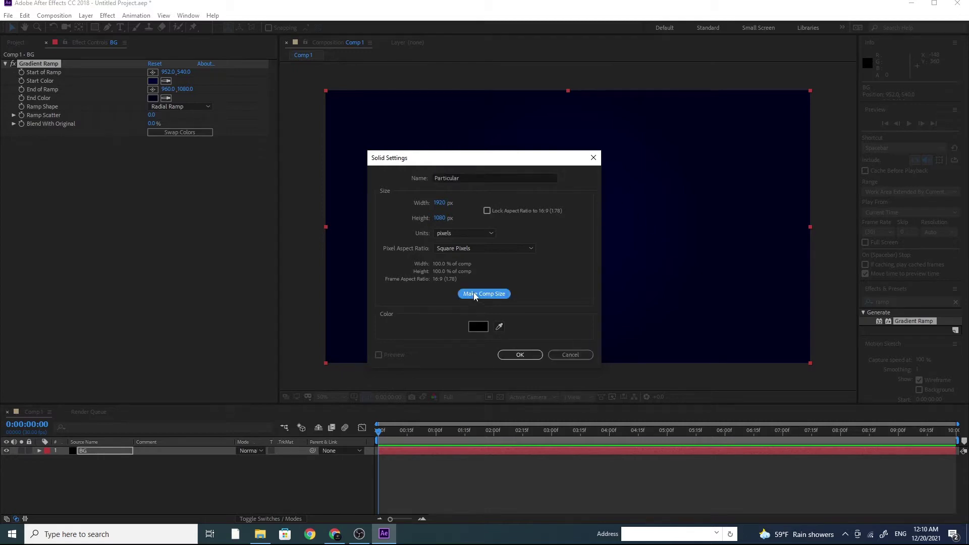
left_click(521, 354)
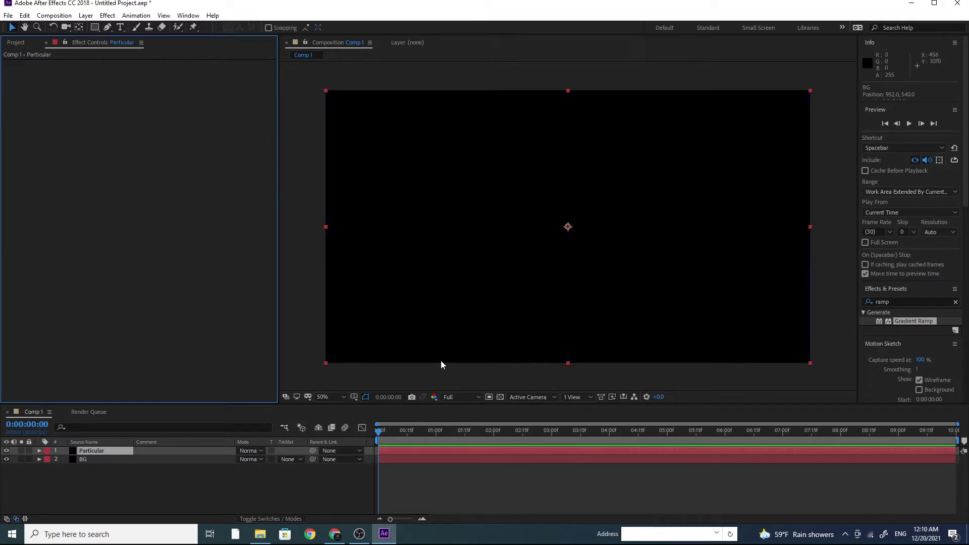
- Apply the RG Trapcode Particular effect to the Particular layer and scrub to 0:00:03:03 to preview the particles
left_click(109, 18)
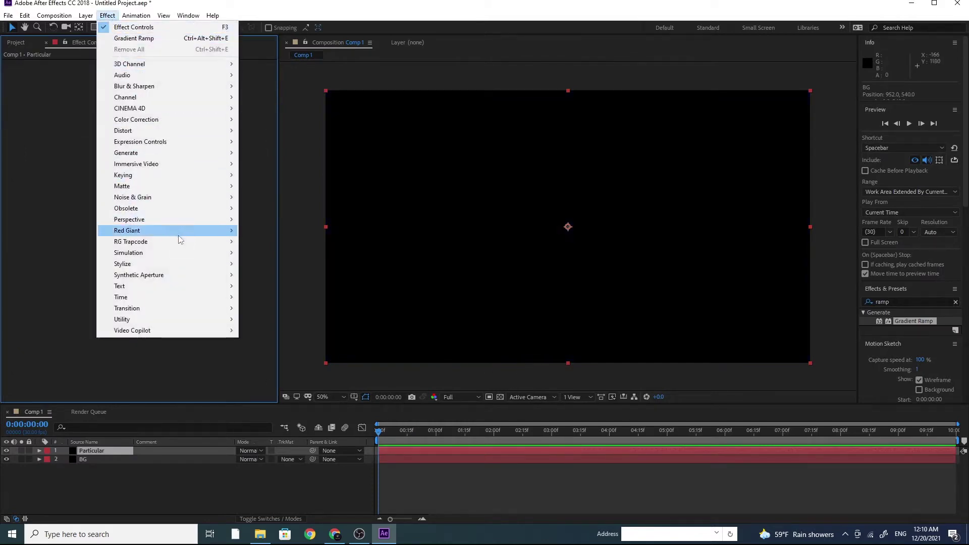
mouse_move(180, 241)
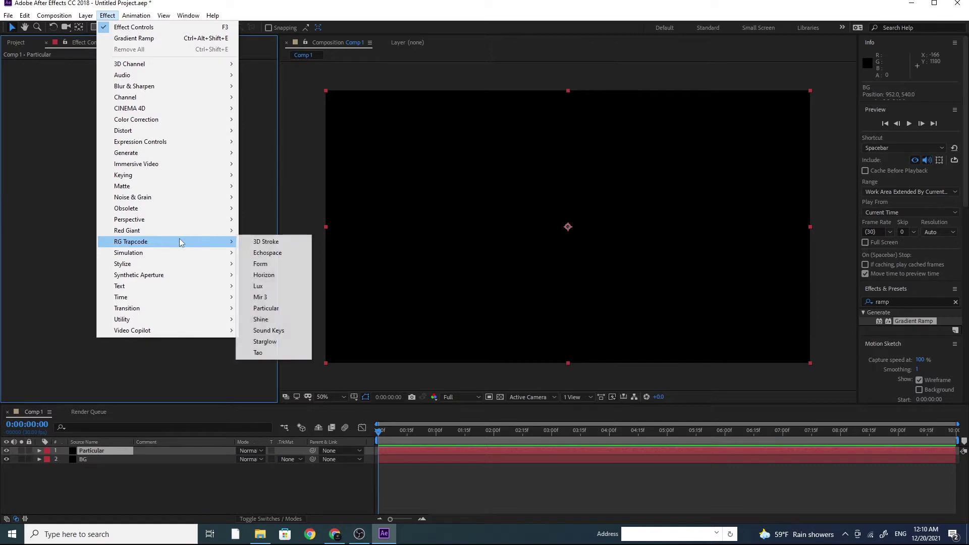
left_click(284, 305)
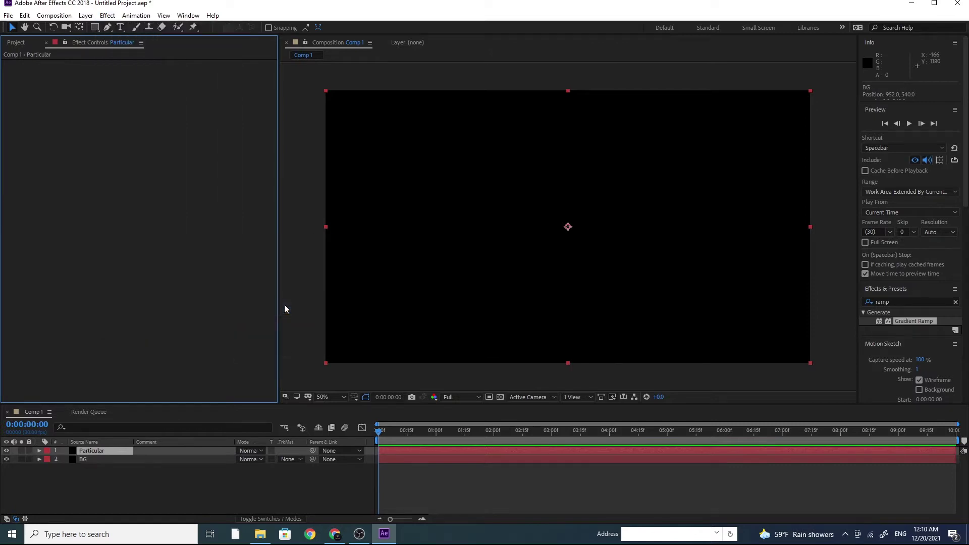
left_click(422, 433)
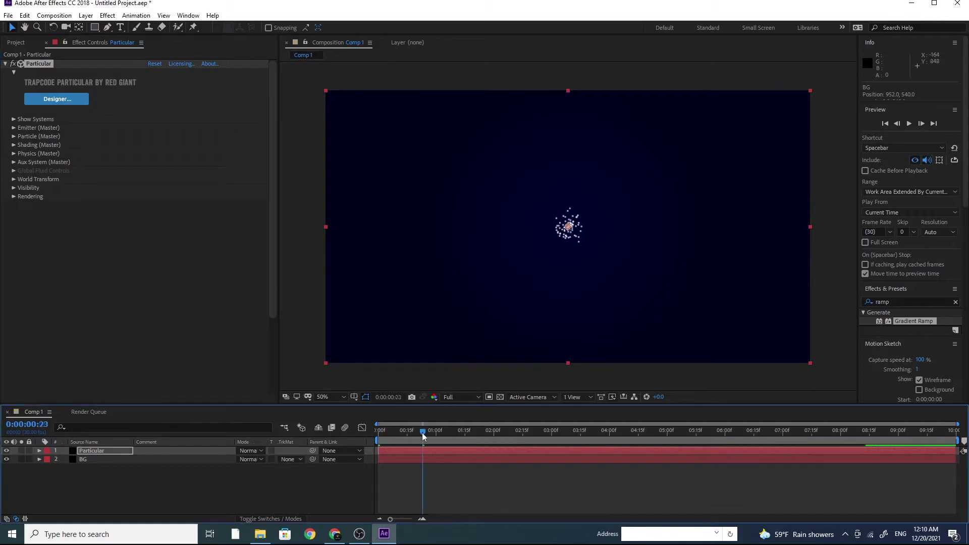
left_click_drag(425, 432, 557, 432)
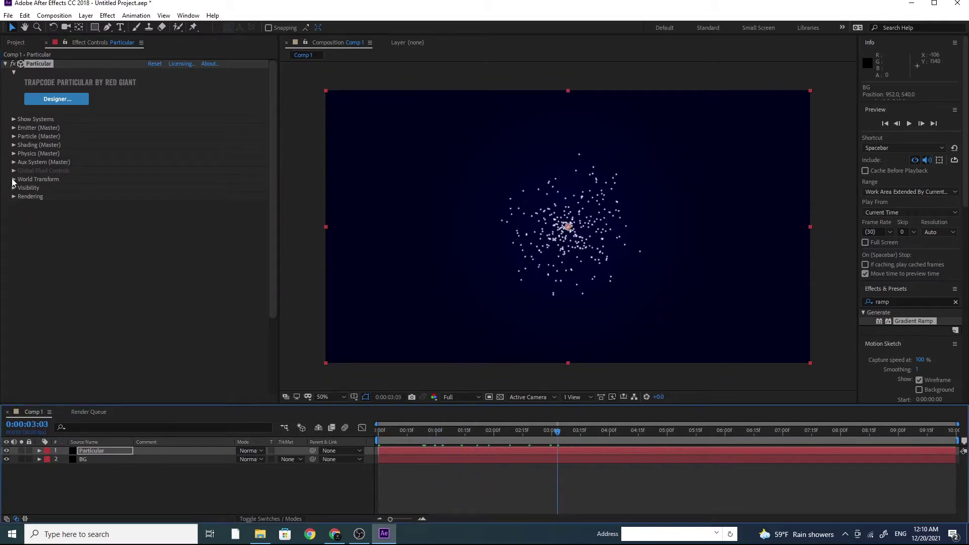
- Change the emitter type in Particular's Emitter (Master) settings to Box
left_click(14, 128)
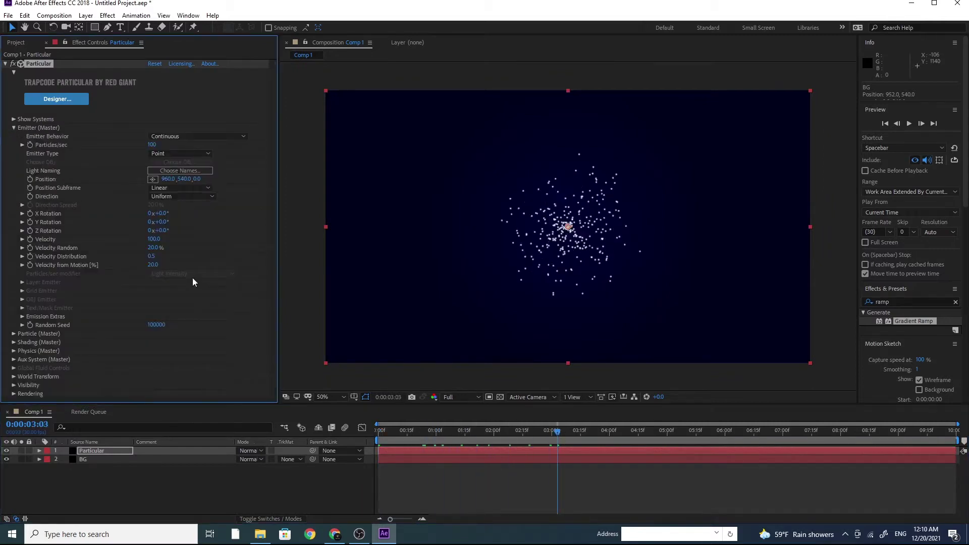
left_click(174, 155)
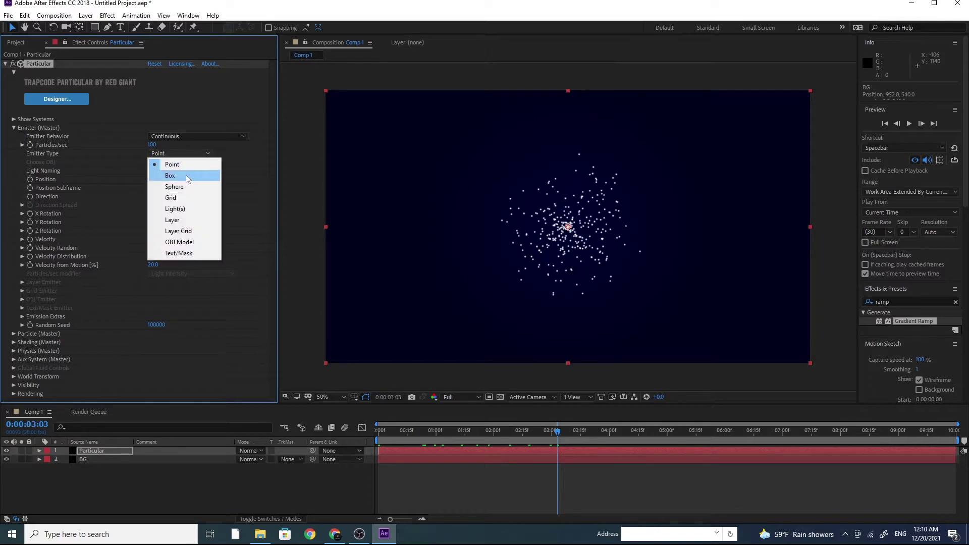
left_click(186, 174)
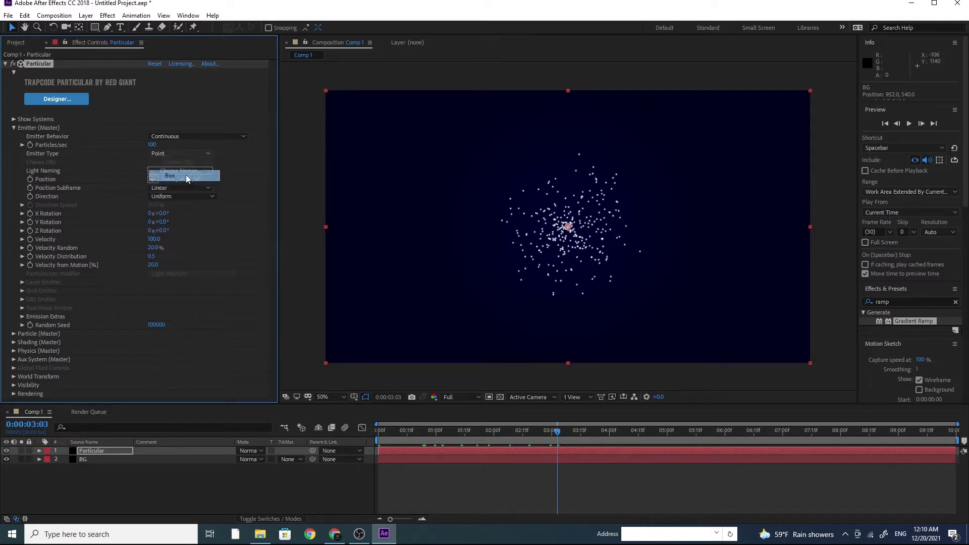
- Set the emitter's Velocity, Velocity Random, Velocity Distribution and Velocity from Motion all to 0
left_click(154, 239)
type("0")
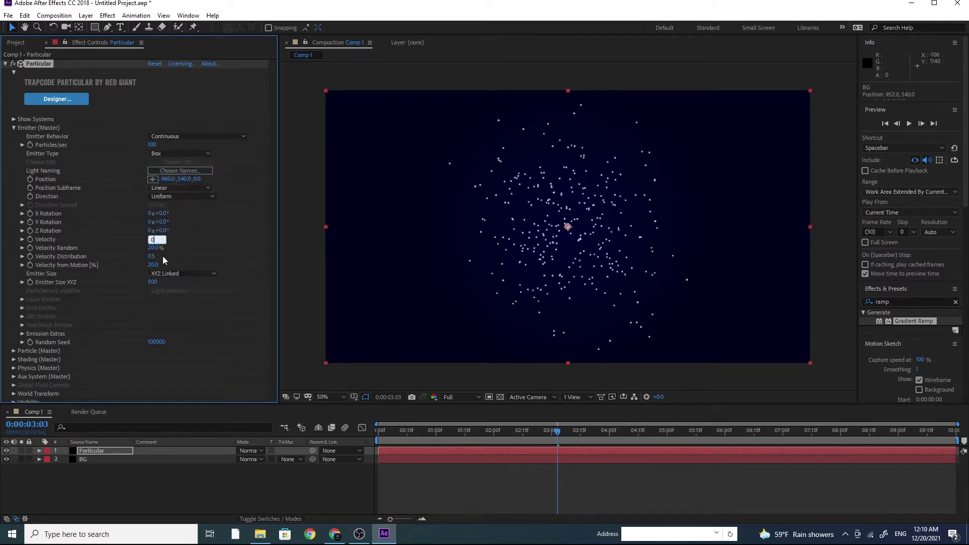
left_click(153, 249)
type("0")
left_click(152, 256)
type("0")
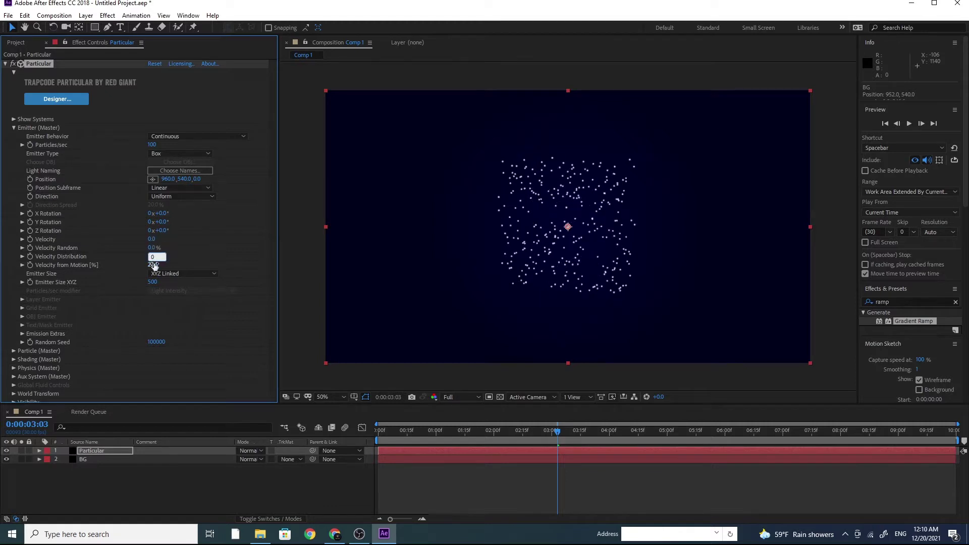
left_click(153, 265)
type("0")
- Switch the emitter size to XYZ Individual, with Y and Z at 0 and X widened to about 2617
left_click(168, 273)
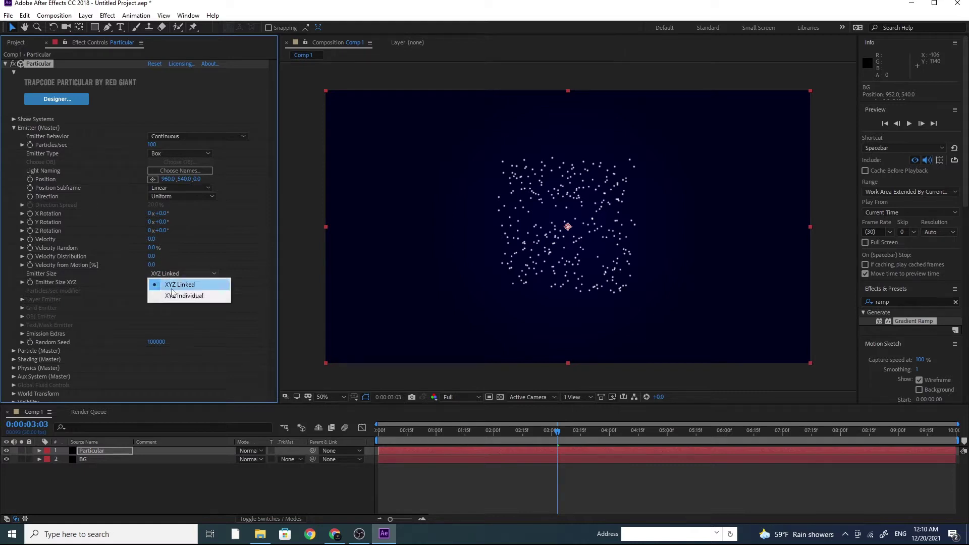
left_click(173, 296)
left_click(152, 292)
type("0")
left_click(152, 300)
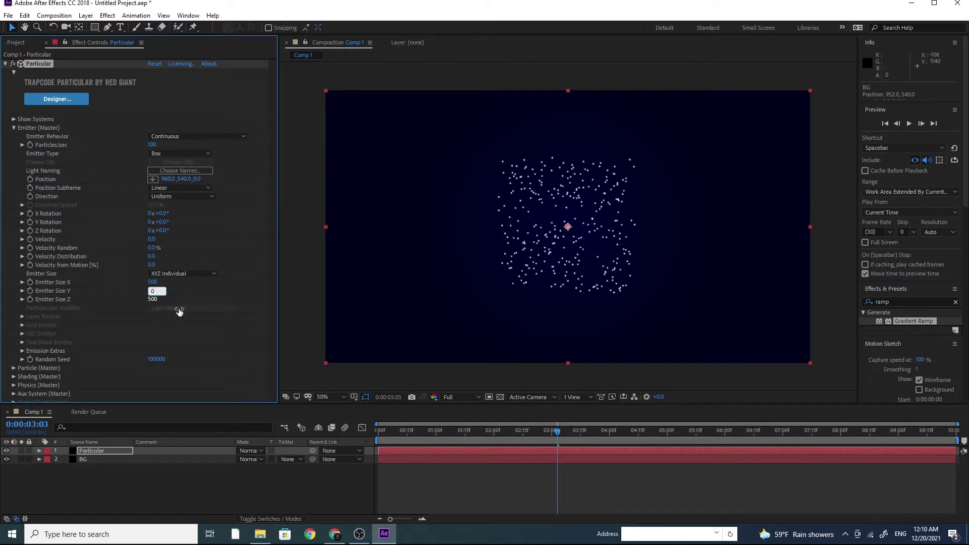
type("0")
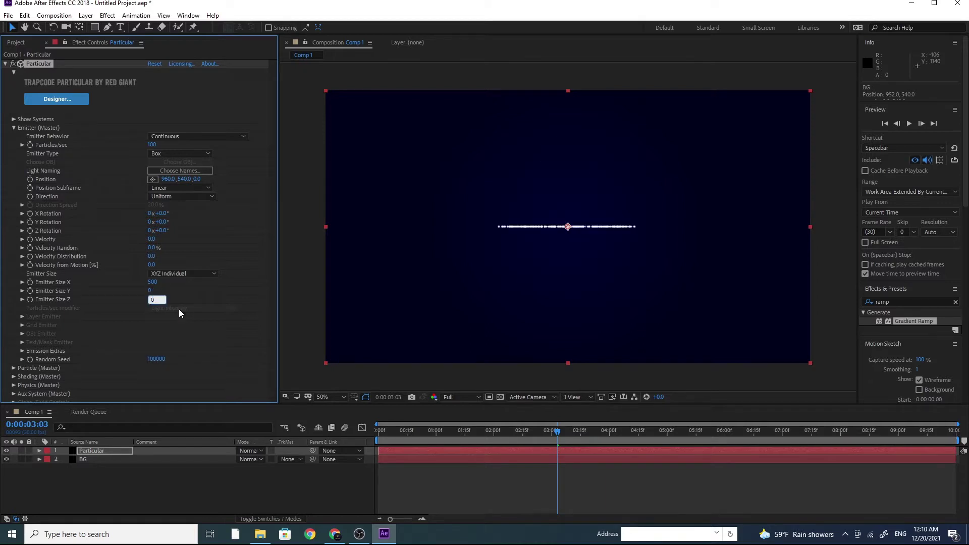
left_click_drag(152, 282, 720, 290)
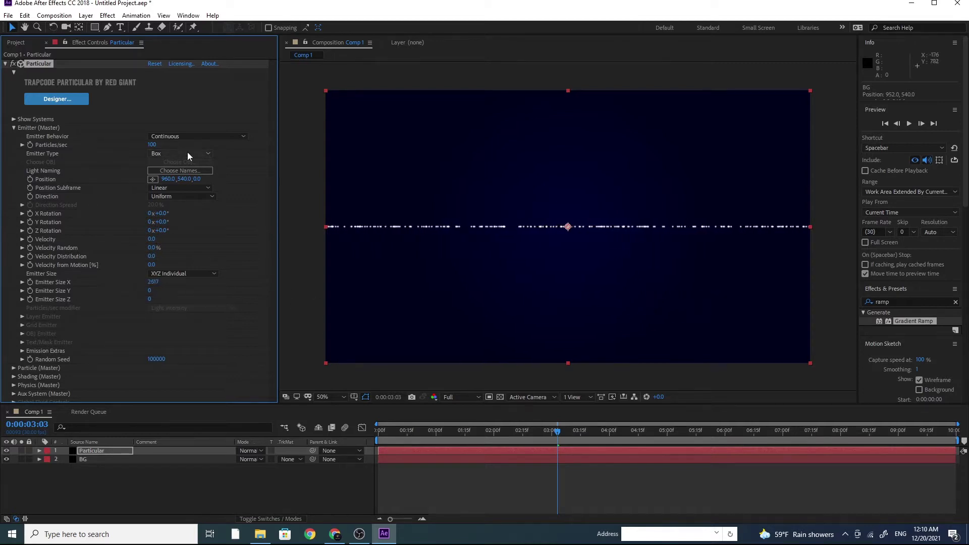
- Set the emitter's Particles/sec to 10000 and scrub the timeline back to 0:00:02:00
left_click(154, 145)
key("Return")
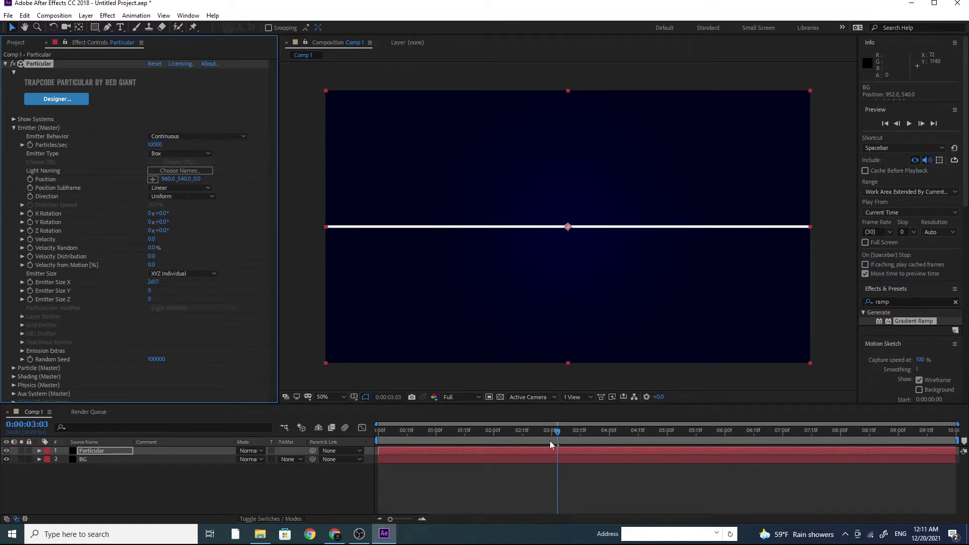
left_click_drag(559, 431, 495, 436)
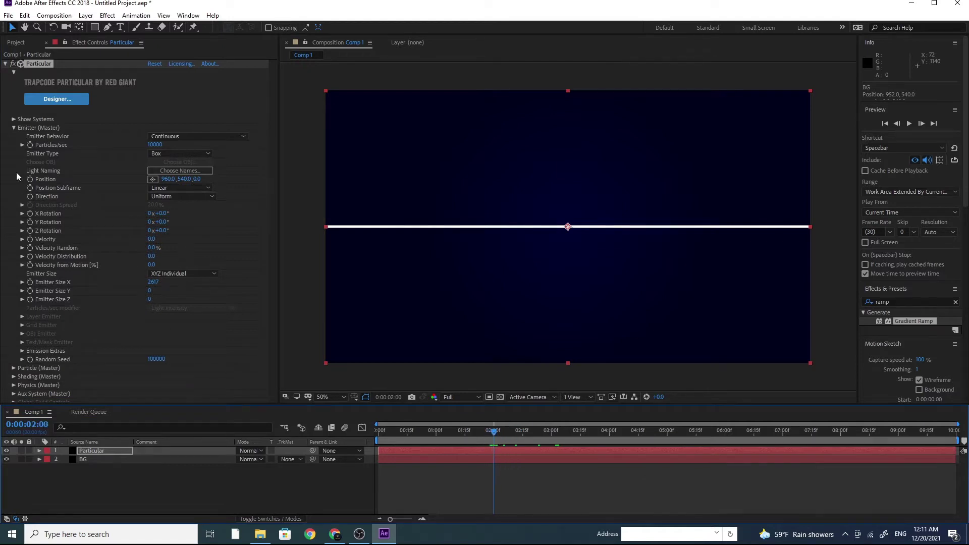
- Keyframe the emitter's Position at 0:00:02:00, and set its Y to about 1186 at the first frame so the line rises from below the composition
left_click(30, 180)
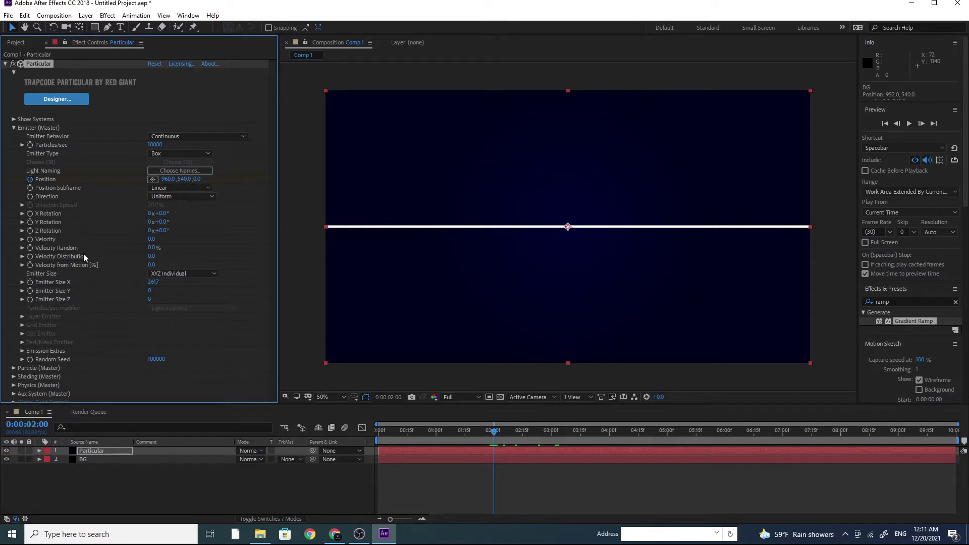
key("u")
left_click(492, 433)
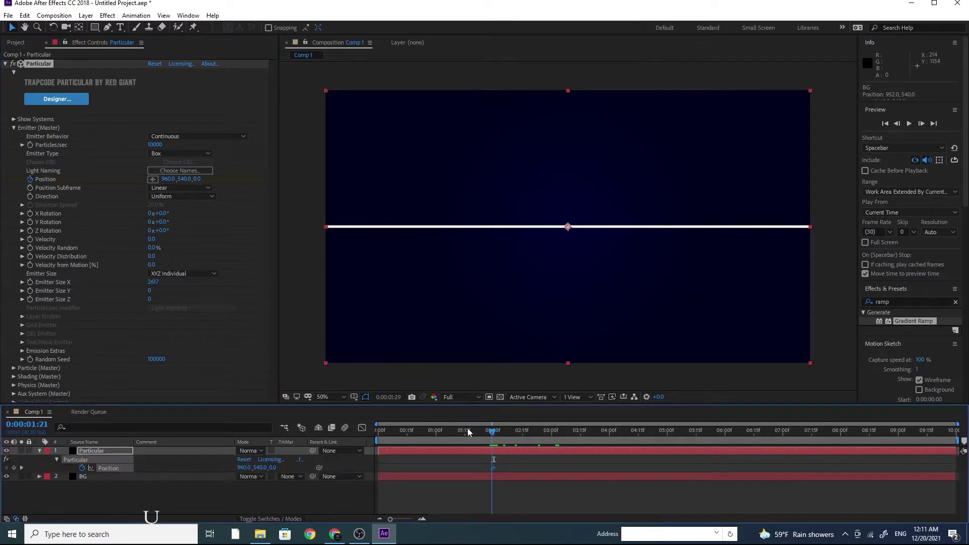
key("Home")
mouse_move(183, 181)
left_mouse_down()
mouse_move(455, 236)
mouse_move(445, 245)
left_mouse_up()
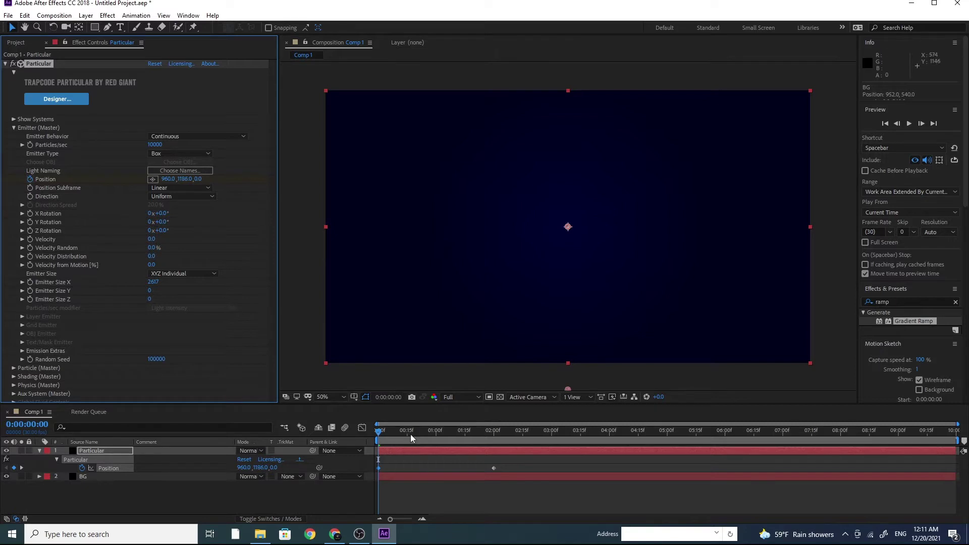
left_click_drag(388, 432, 528, 437)
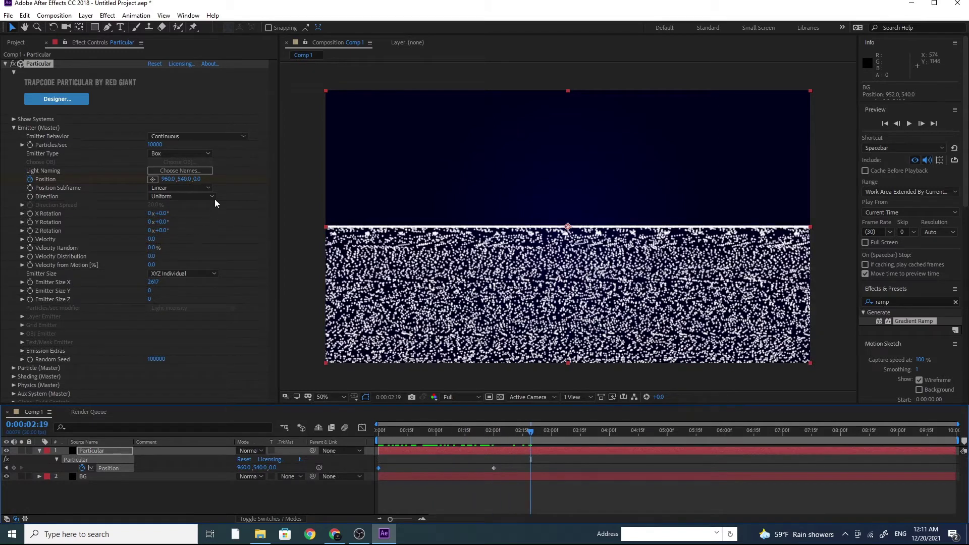
- In Particular's Particle (Master) settings, set Life to 1 second and Size to 1
left_click(14, 129)
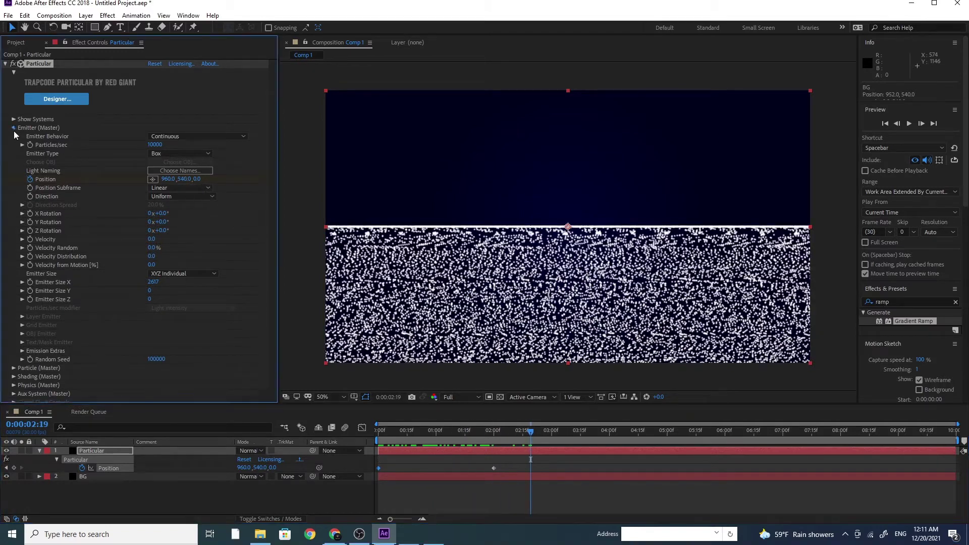
left_click(14, 136)
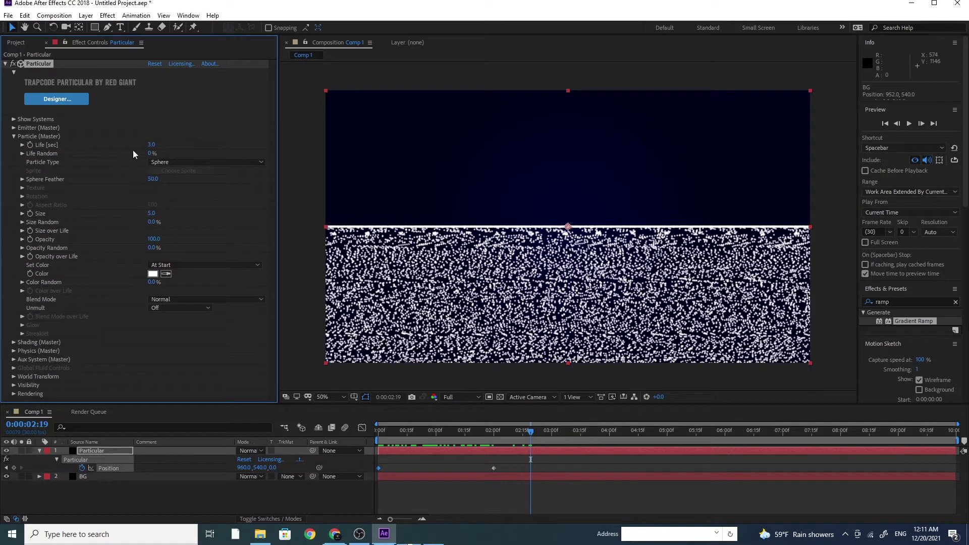
left_click(151, 145)
type("1")
left_click(153, 214)
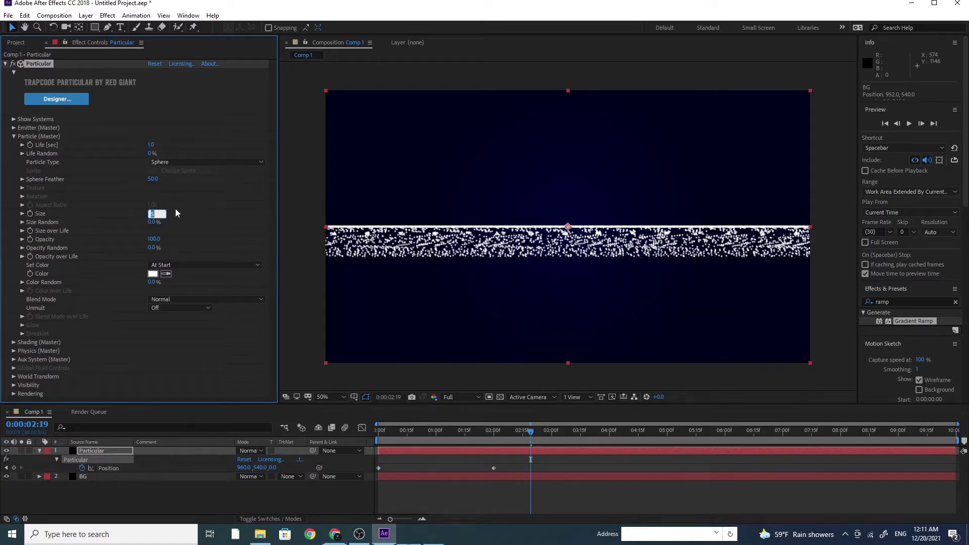
type("1")
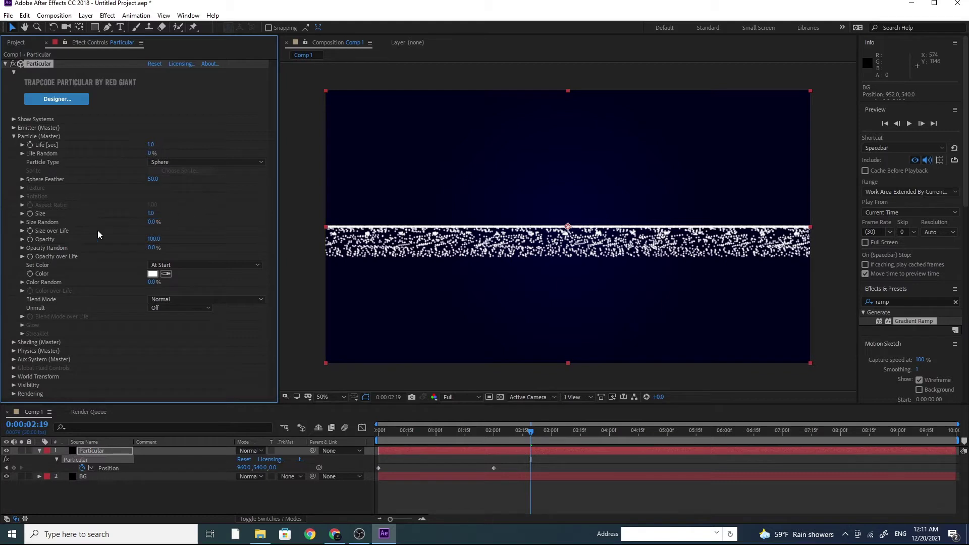
key("Return")
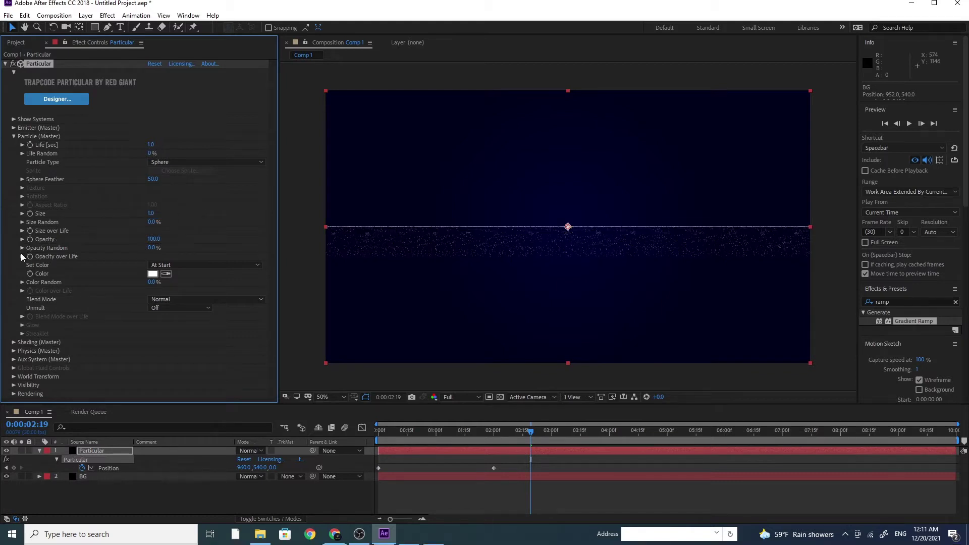
- Apply the linear descending preset curve to the particles' Opacity over Life and Size over Life
left_click(22, 257)
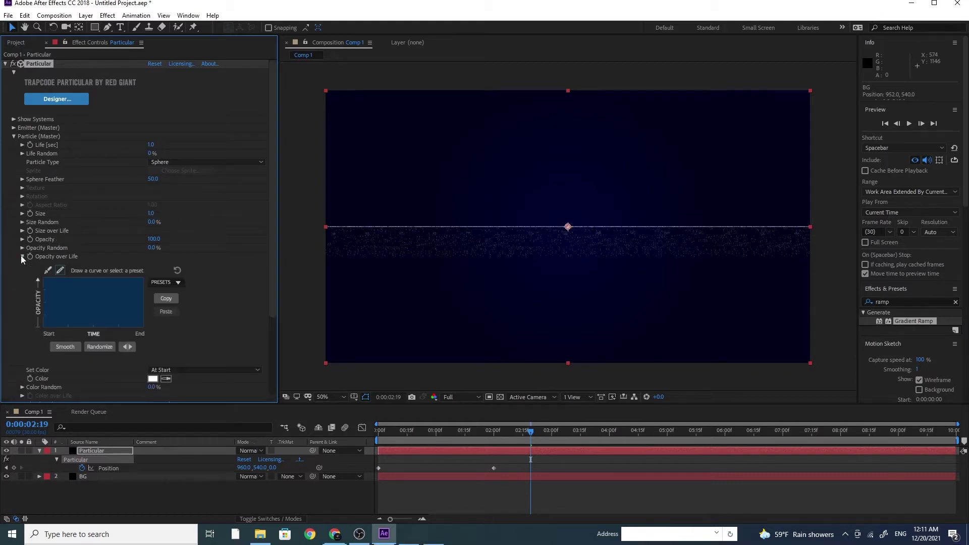
left_click(167, 282)
left_click(177, 309)
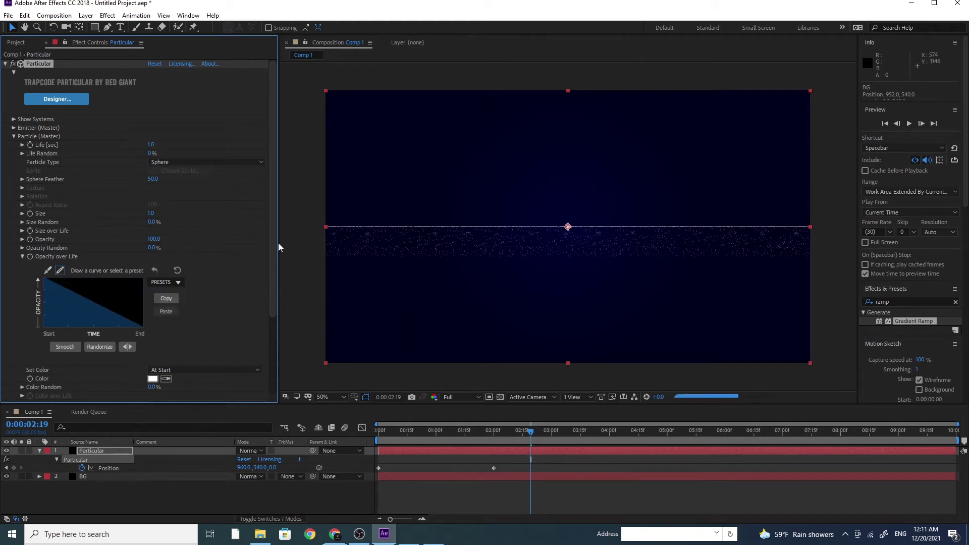
left_click_drag(272, 234, 274, 296)
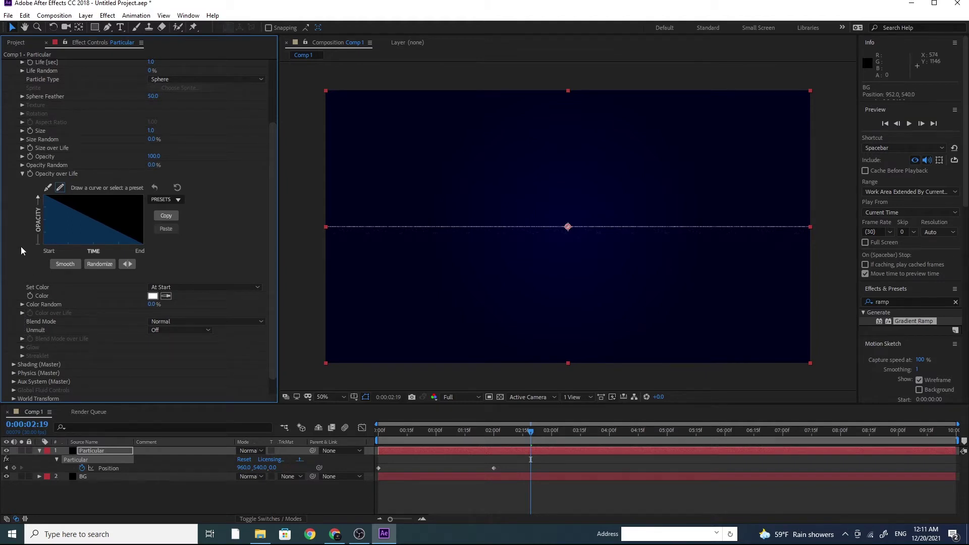
left_click(22, 148)
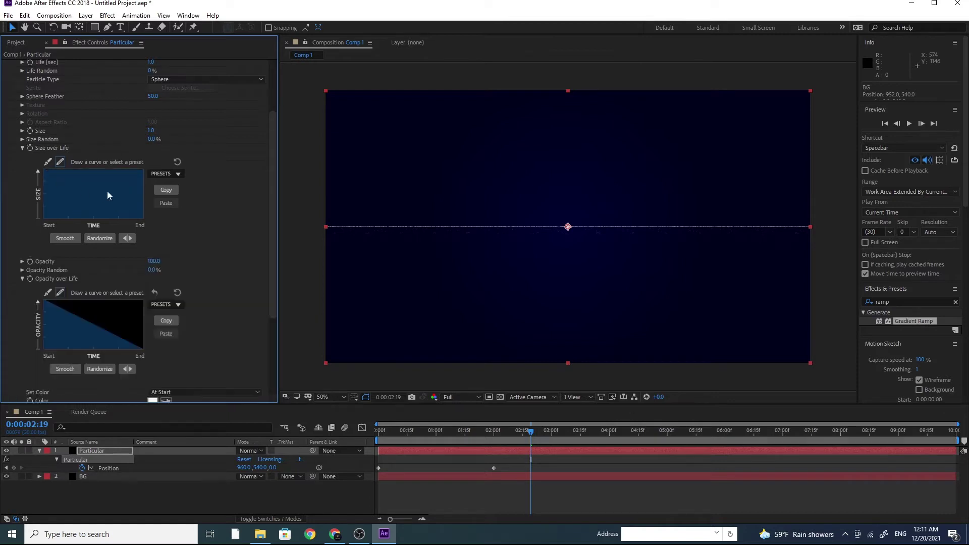
left_click(165, 175)
left_click(171, 198)
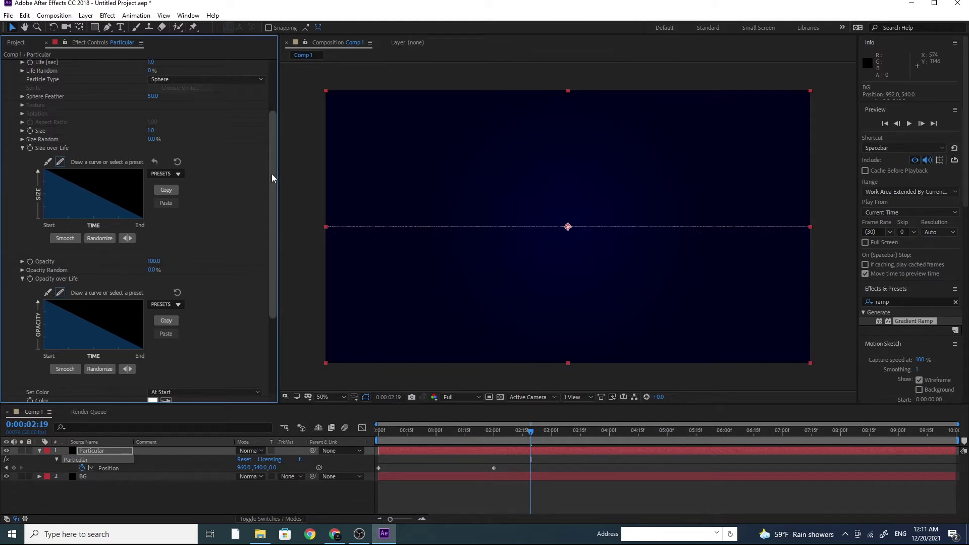
- In the Air physics Turbulence Field settings of Physics (Master), set Affect Size to 6
left_click_drag(272, 178, 276, 254)
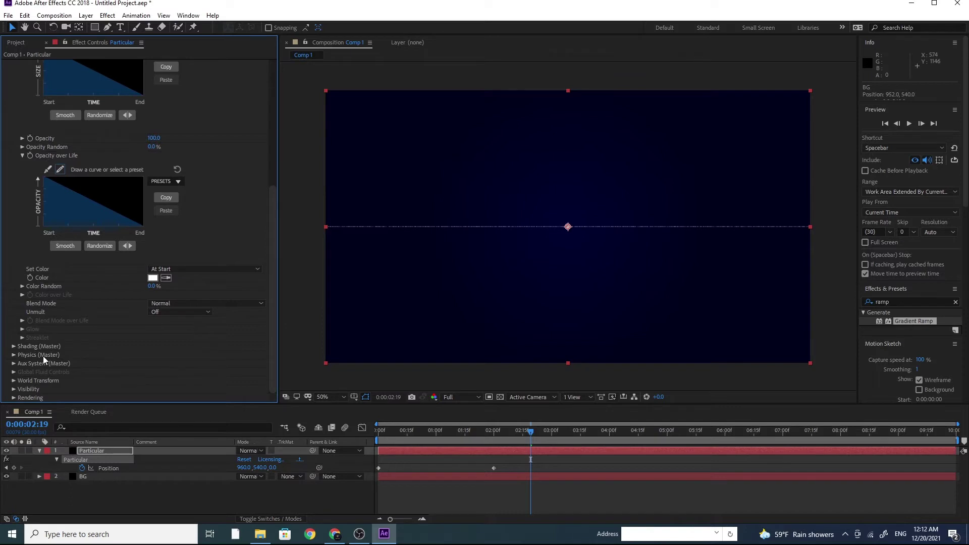
left_click(13, 355)
scroll(105, 377, "down", 1)
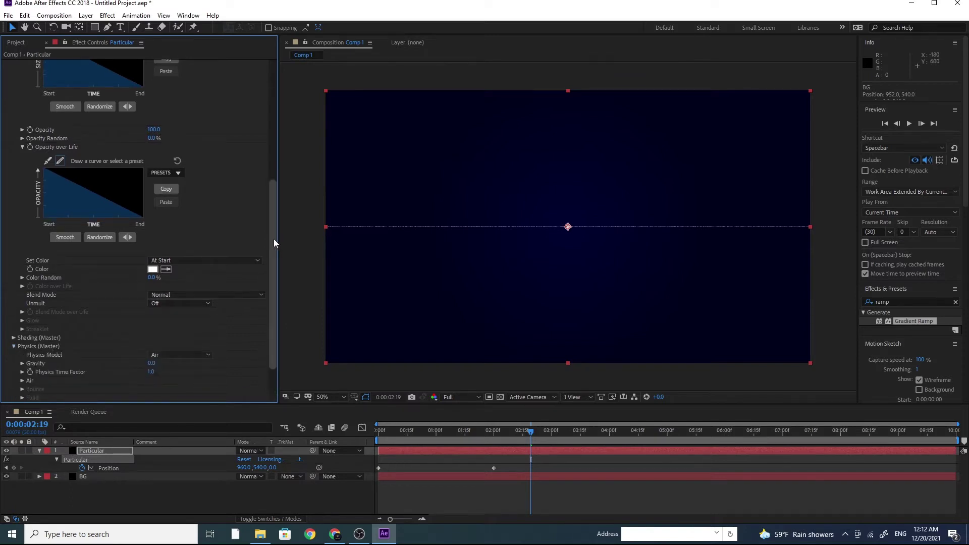
left_click_drag(273, 243, 274, 269)
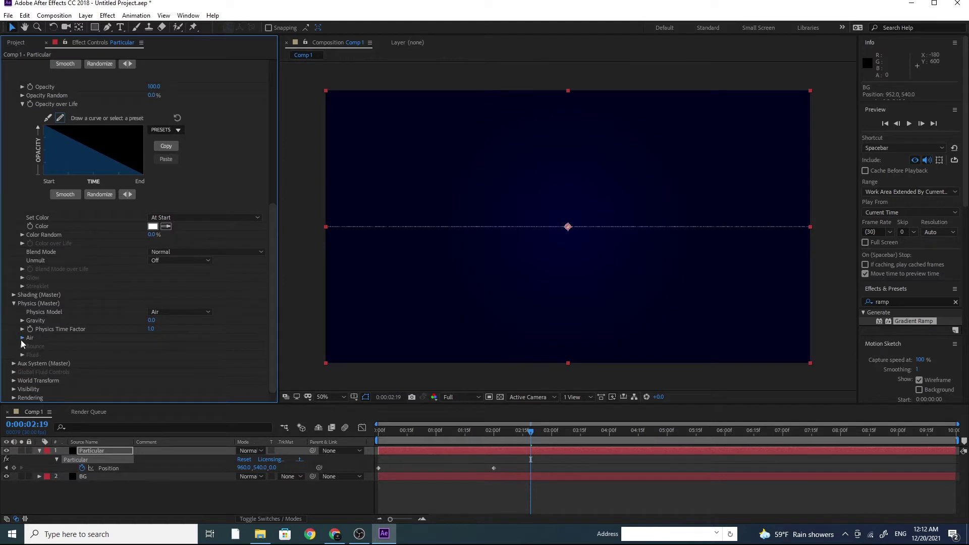
left_click(21, 338)
scroll(56, 377, "down", 1)
left_click_drag(271, 265, 273, 293)
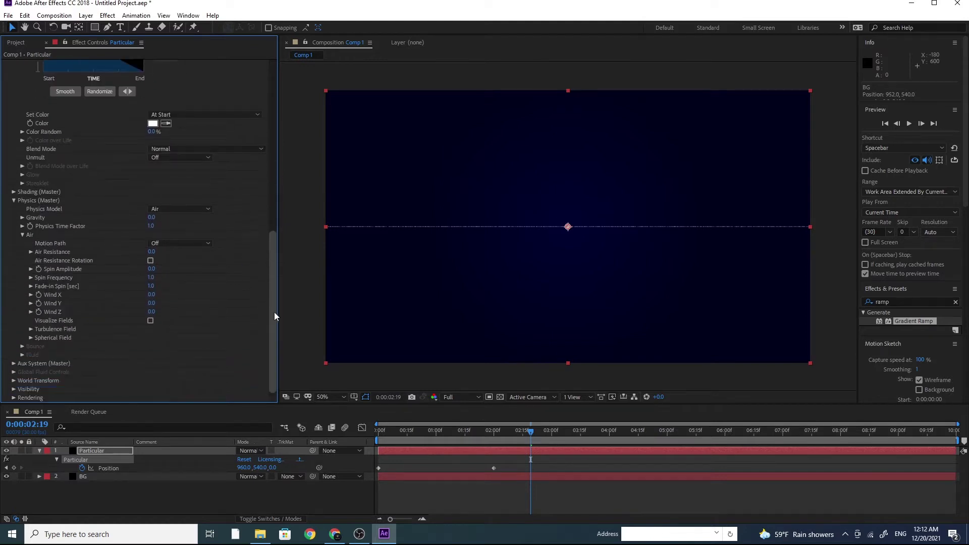
left_click(30, 329)
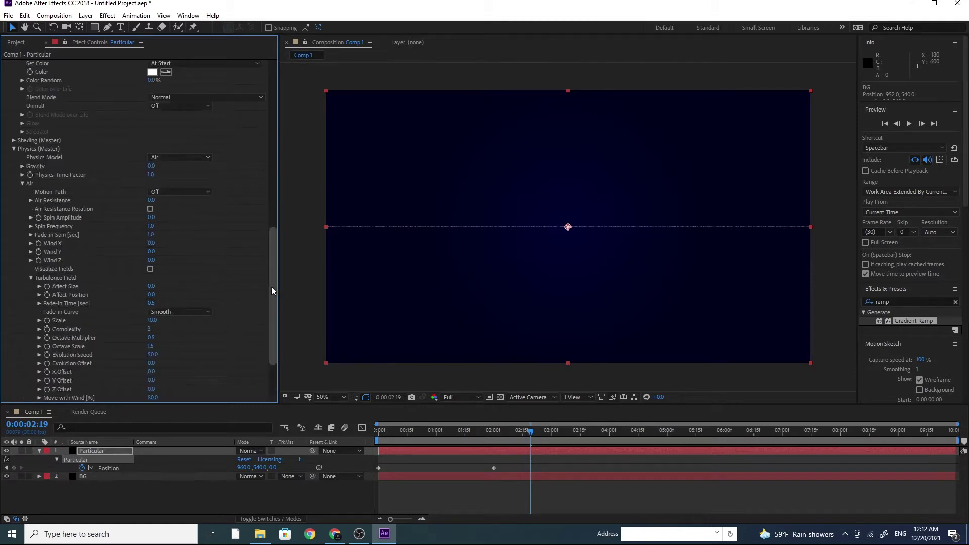
left_click_drag(277, 284, 280, 317)
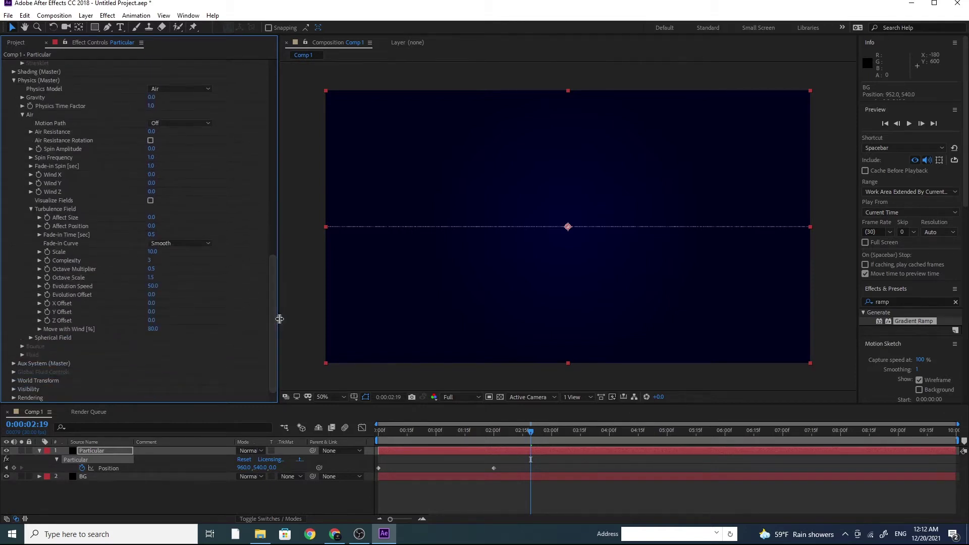
left_click_drag(151, 217, 151, 222)
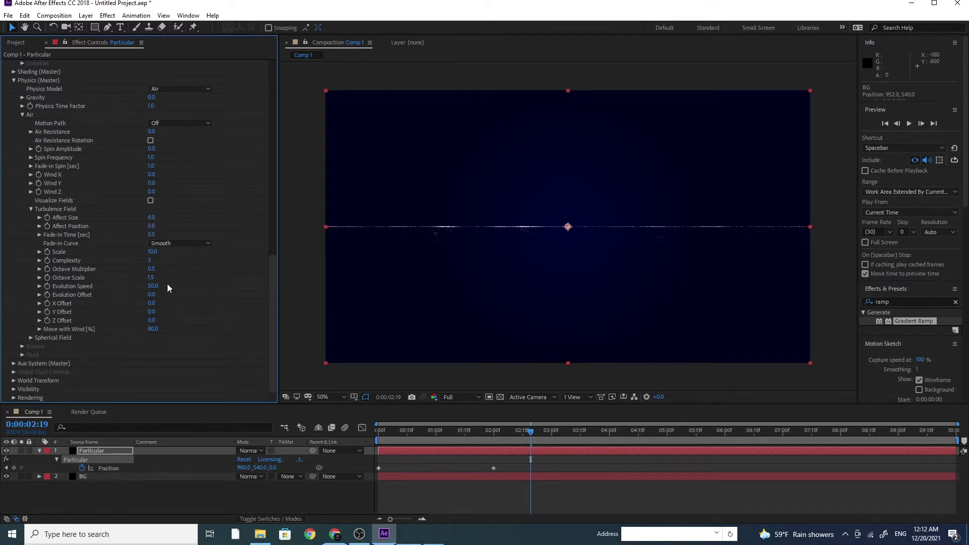
- Set the Turbulence Field's Affect Position to 350 and scrub the timeline around 0:00:02:13 to check the displacement
left_click_drag(174, 230, 321, 249)
left_click_drag(156, 230, 189, 230)
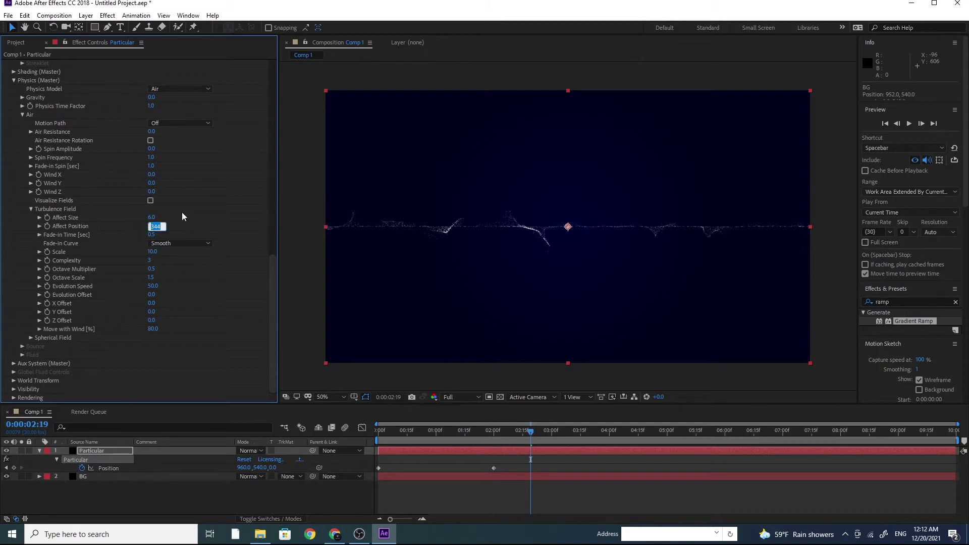
type("36")
mouse_move(521, 435)
left_mouse_down()
mouse_move(498, 435)
mouse_move(521, 433)
left_mouse_up()
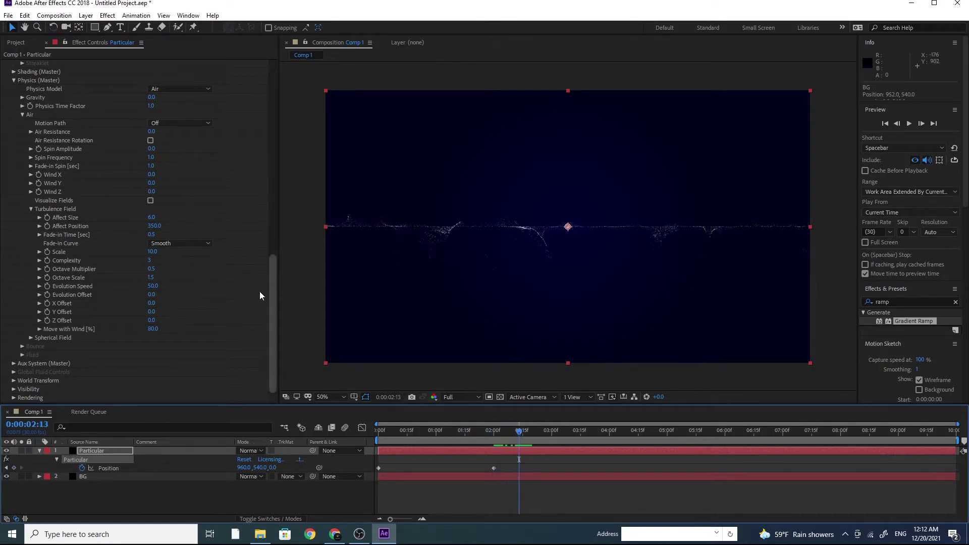
left_click(275, 282)
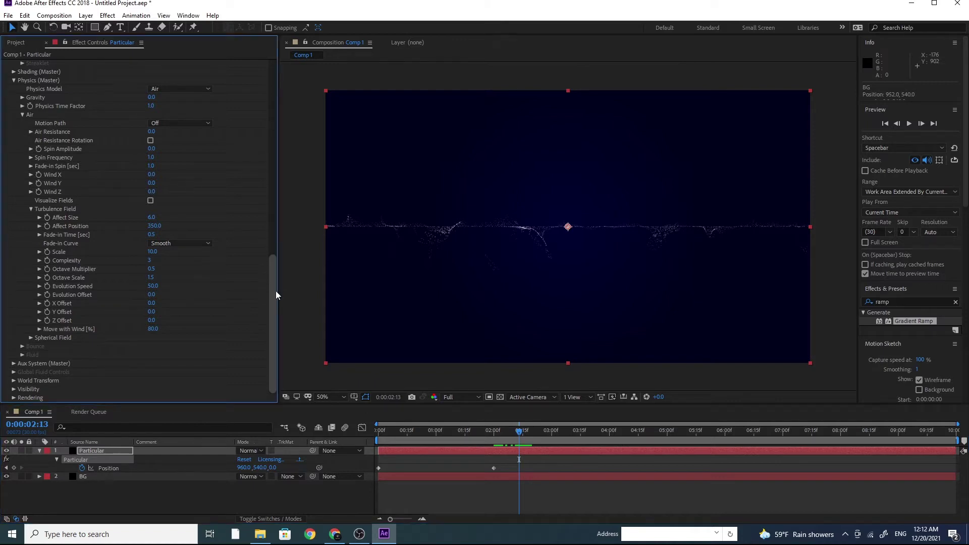
- Preview the animation from the first frame, and set the Turbulence Field's Fade-in Time to 0 seconds
left_click_drag(526, 434, 378, 434)
key("space")
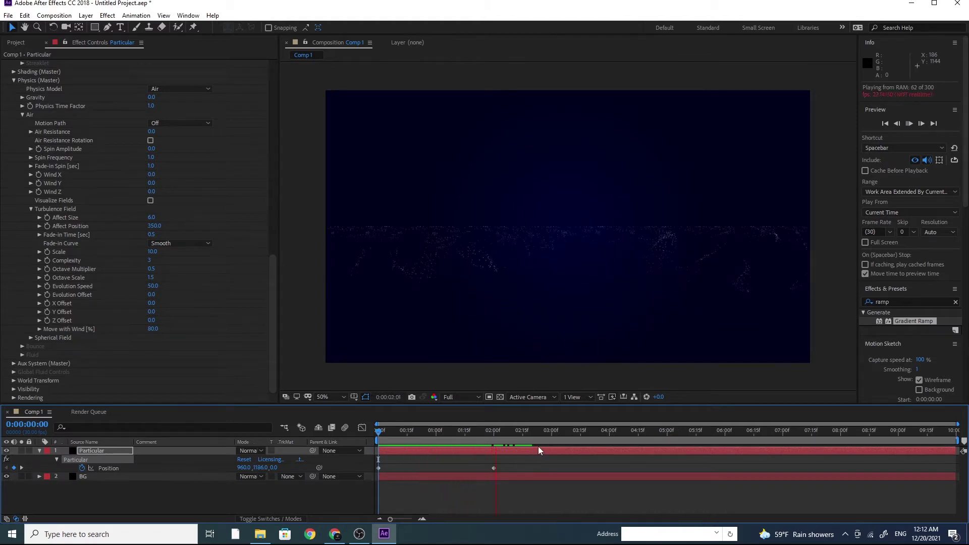
left_click_drag(514, 433, 499, 433)
left_click(151, 234)
type("0")
key("Return")
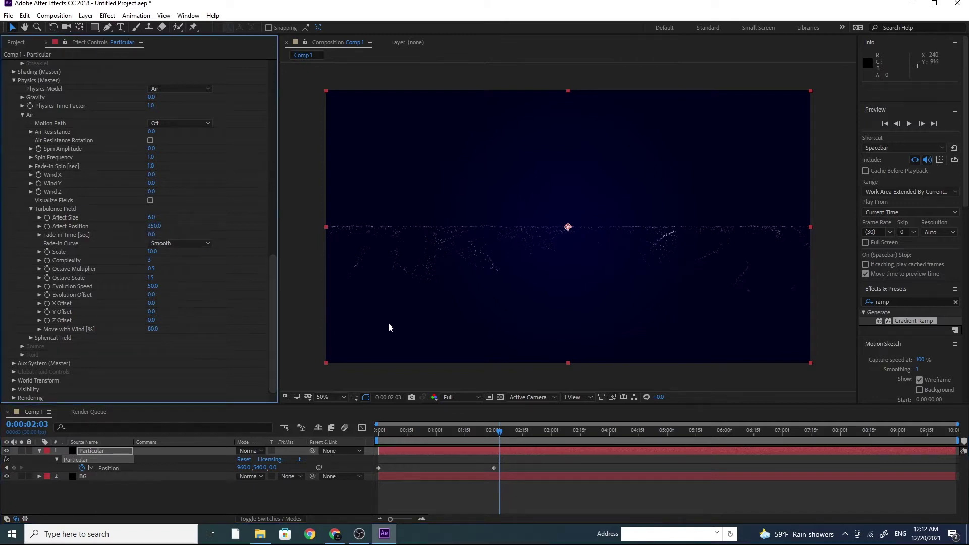
- At the 0:00:02:00 Position keyframe, set the emitter's Y to about -228 so the line travels past the composition's upper edge
mouse_move(498, 432)
left_mouse_down()
mouse_move(429, 441)
mouse_move(492, 427)
left_mouse_up()
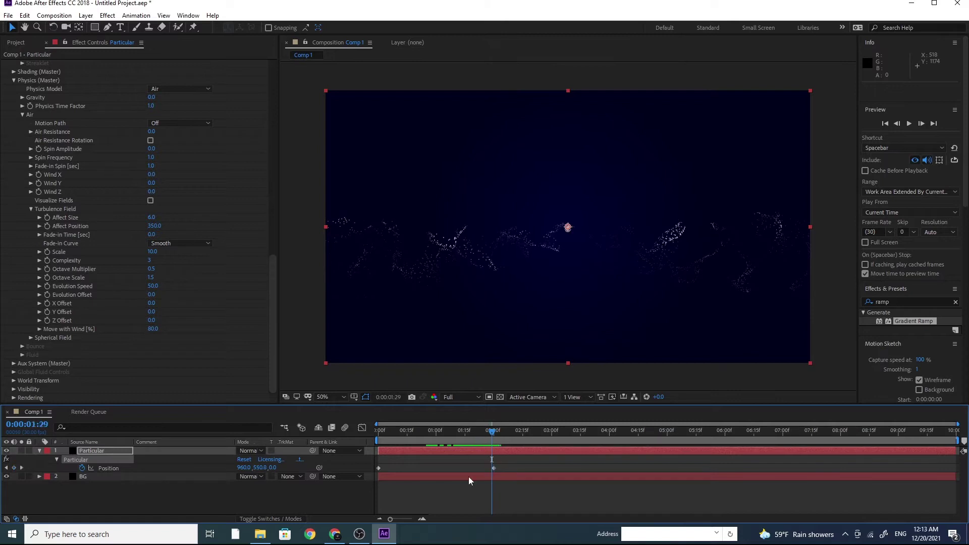
left_click_drag(403, 513, 416, 521)
left_click(686, 441)
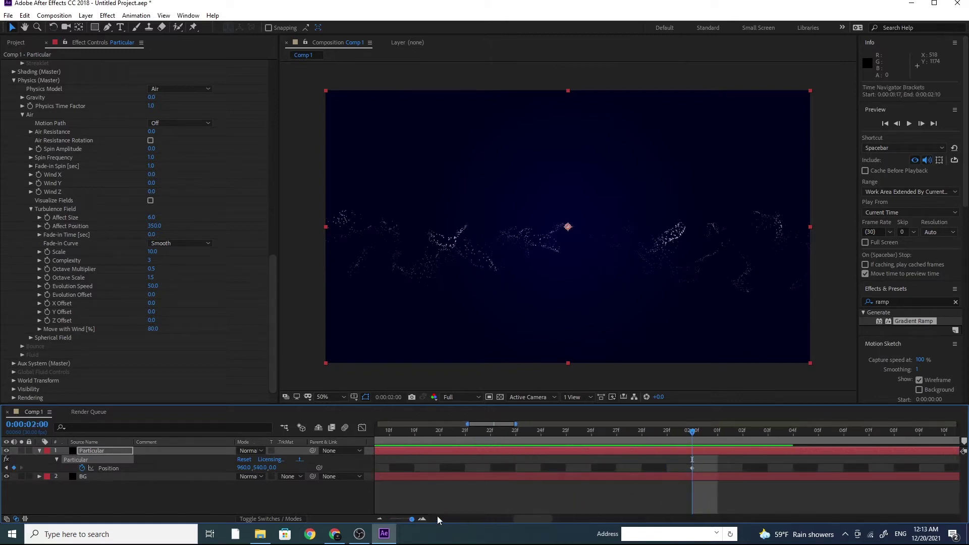
left_click(665, 469)
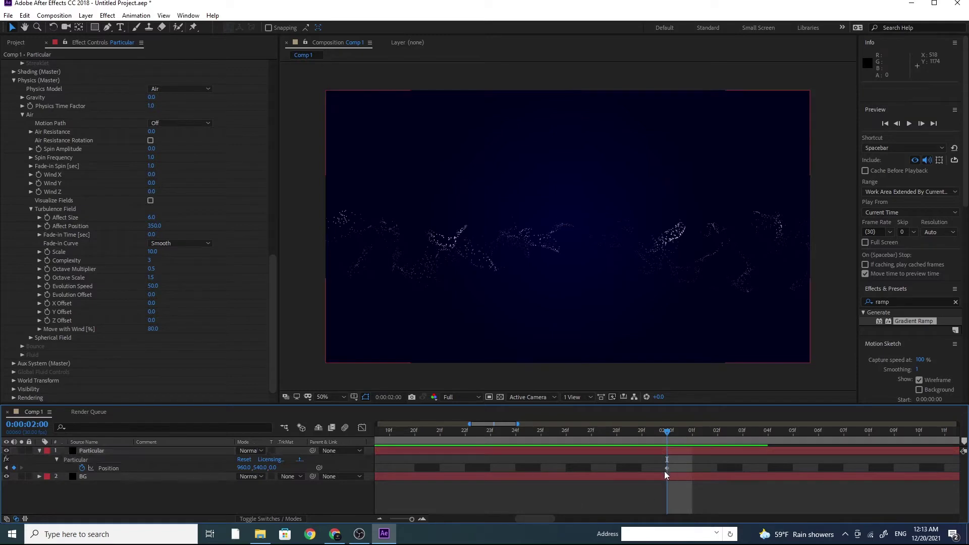
left_click(666, 468)
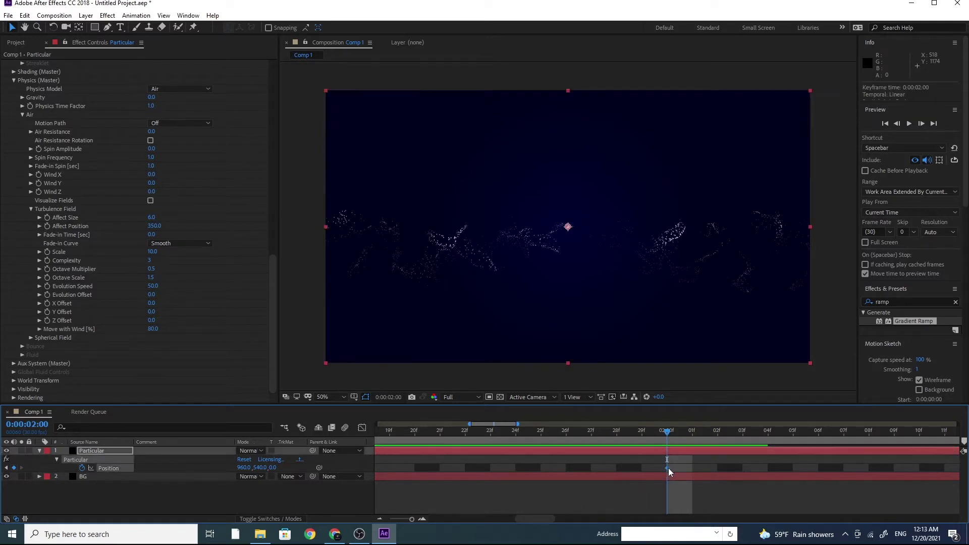
left_click_drag(277, 283, 215, 102)
left_click(14, 127)
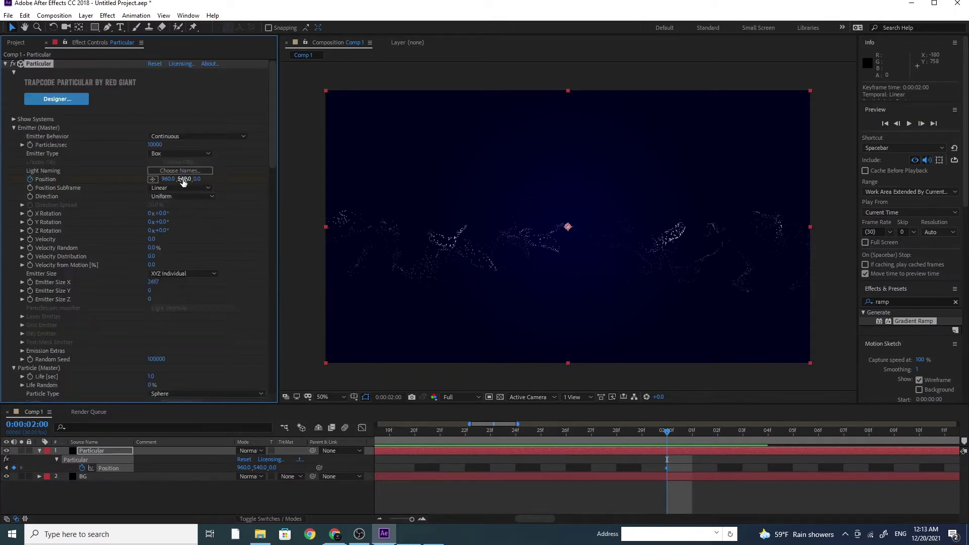
left_click(186, 179)
type("254")
key("Return")
mouse_move(186, 178)
left_mouse_down()
mouse_move(210, 180)
mouse_move(174, 181)
left_mouse_up()
- Show the full timeline again and preview the upward particle sweep from the first frame
left_click_drag(410, 514, 376, 521)
left_click_drag(494, 435, 367, 441)
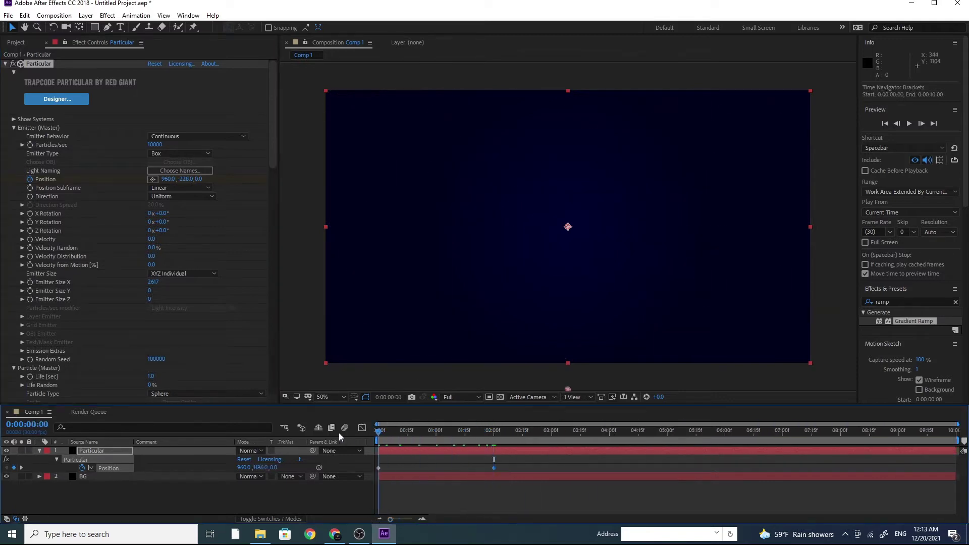
key("space")
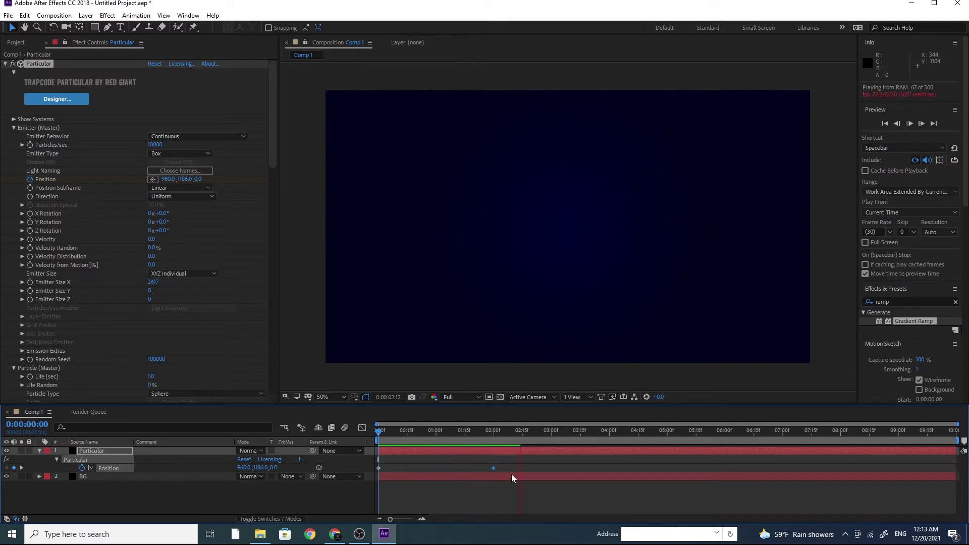
left_click(492, 432)
left_click_drag(469, 434, 347, 423)
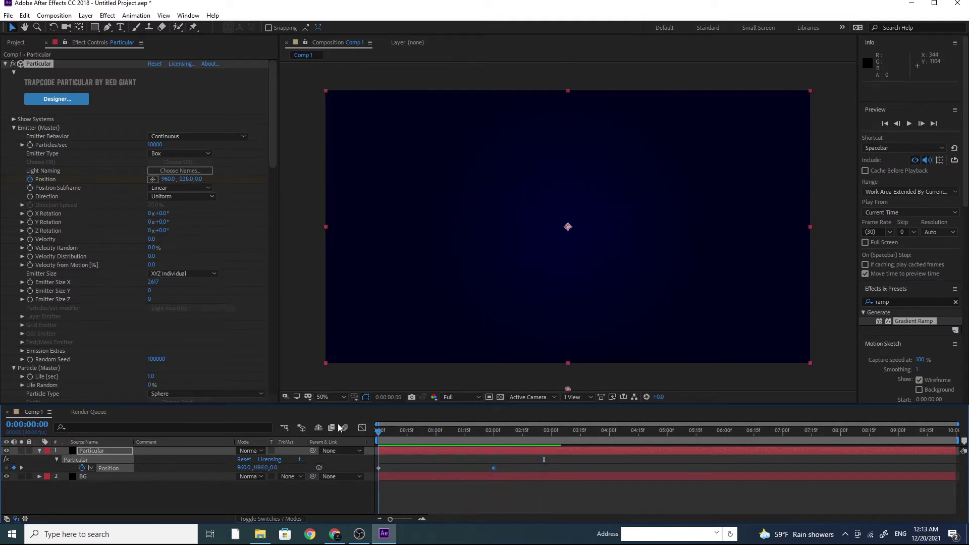
key("space")
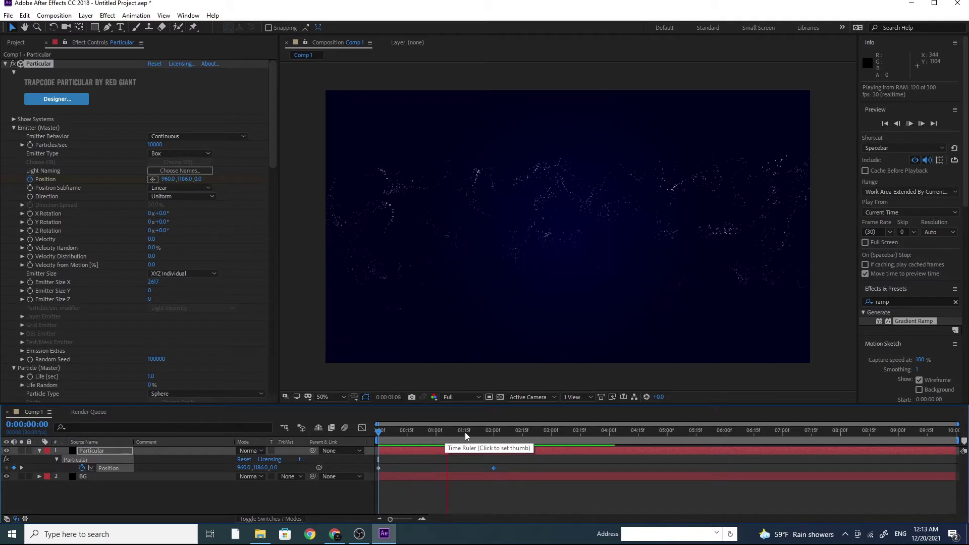
- Move the playhead to about 0:00:00:28 and set the Aux System's Emit option to Continuously
left_click(474, 433)
left_click(426, 432)
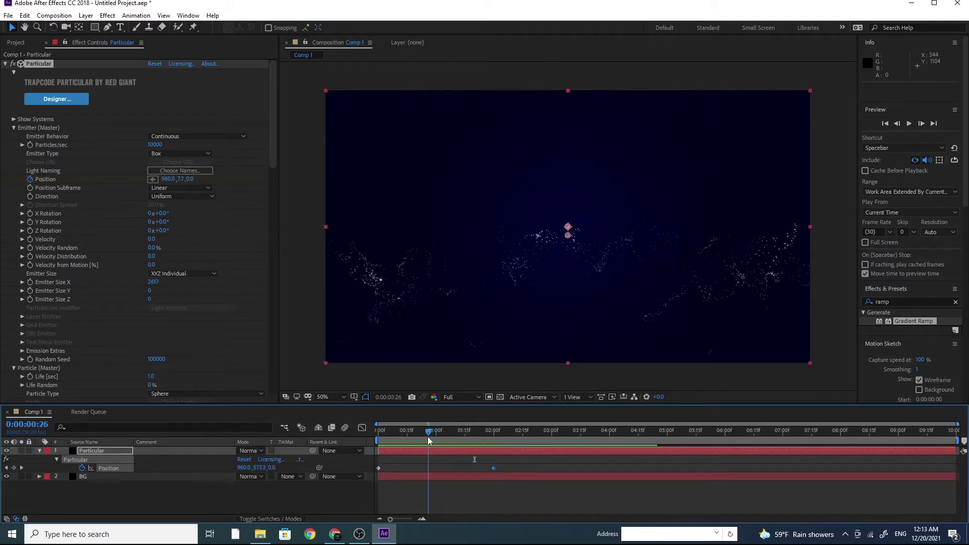
left_click_drag(427, 432, 432, 432)
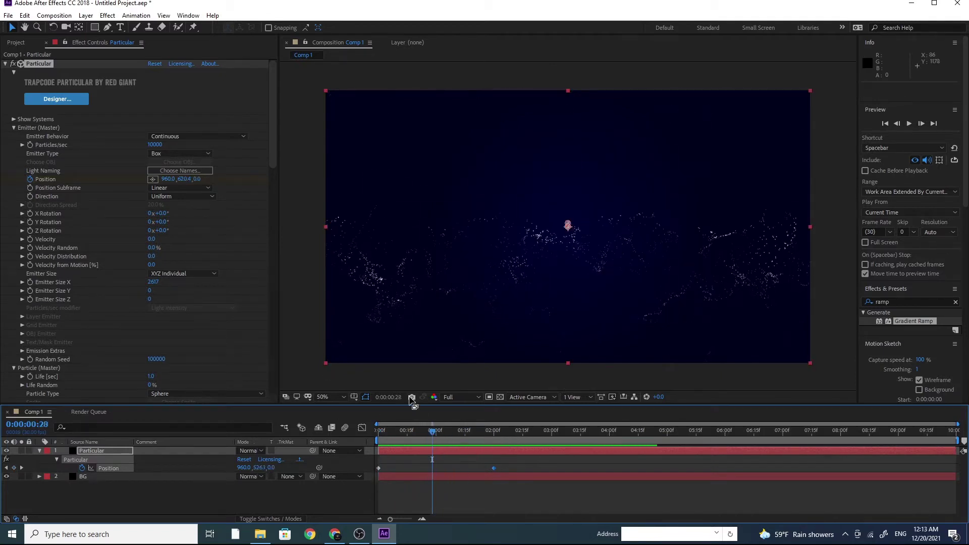
scroll(273, 147, "down", 1)
left_click_drag(274, 162, 277, 377)
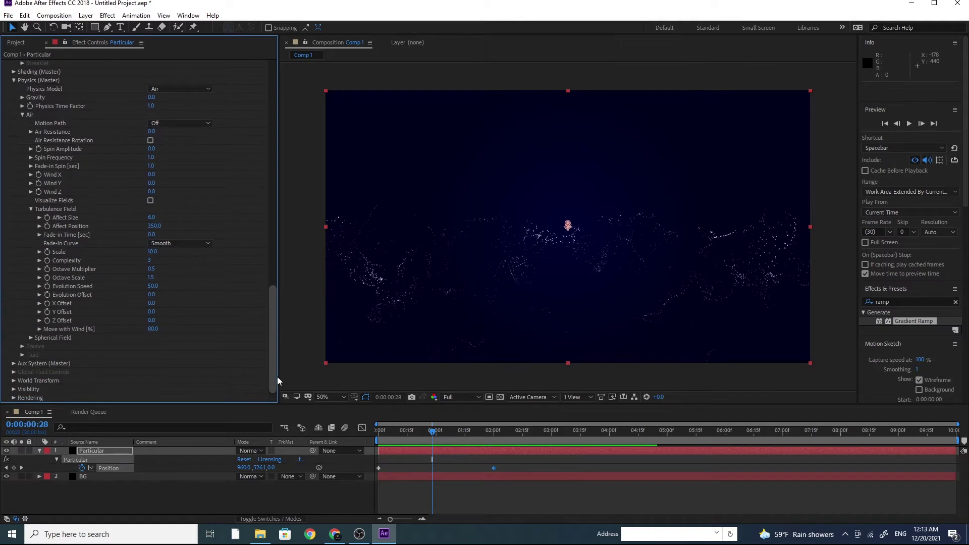
left_click(14, 364)
left_click(189, 165)
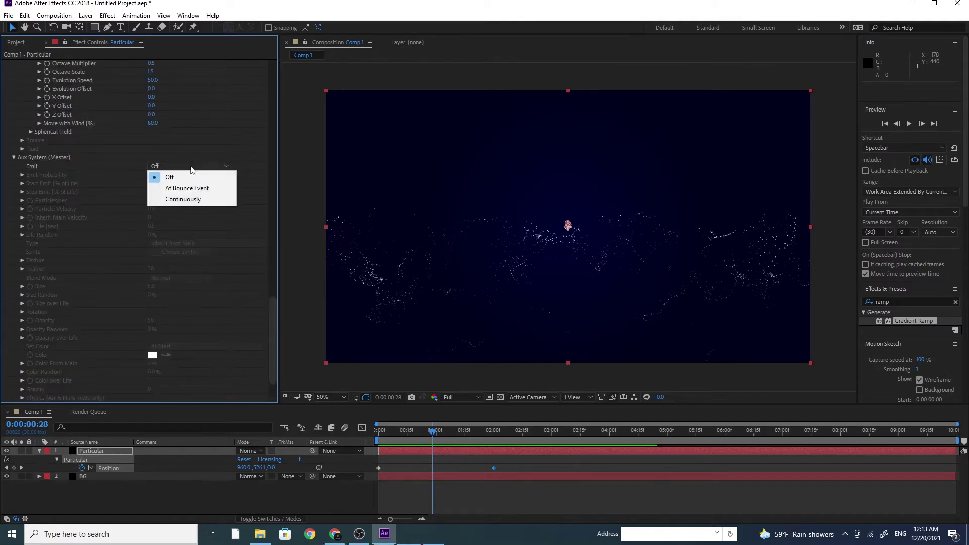
left_click(202, 200)
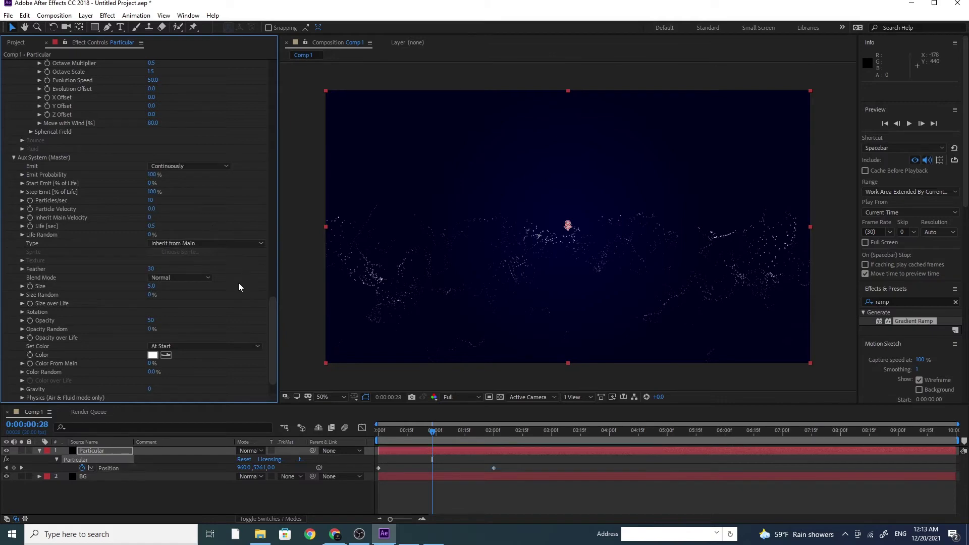
- Set the Aux System's Emit Probability to 10% and Stop Emit to 10% of life
left_click(152, 177)
type("1")
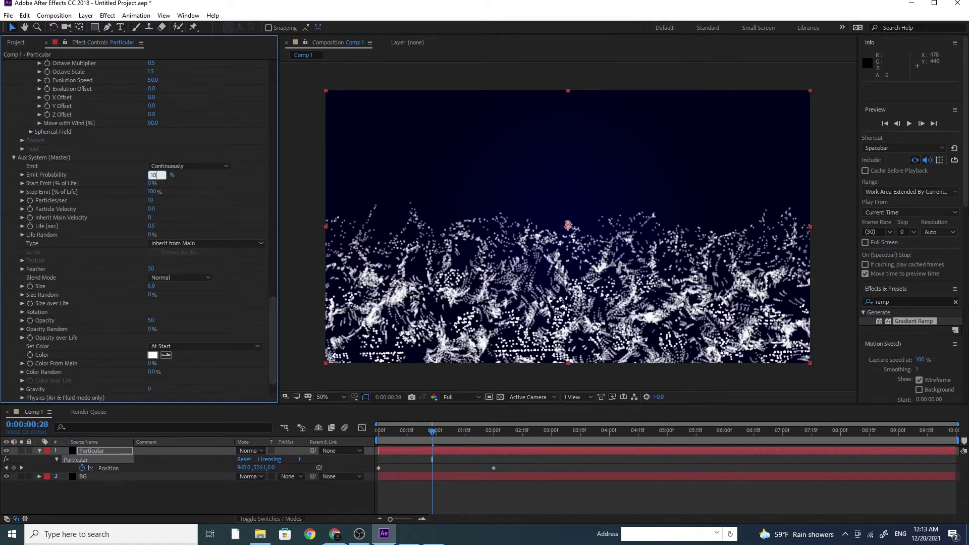
left_click(151, 193)
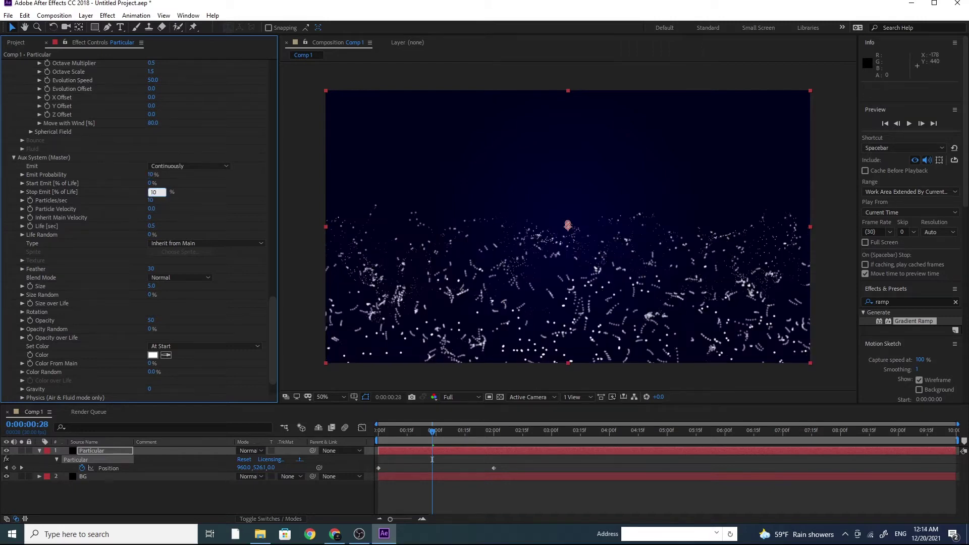
key("Return")
- Set the Aux System particle Size to 2 and preview the animation from the first frame
left_click(152, 286)
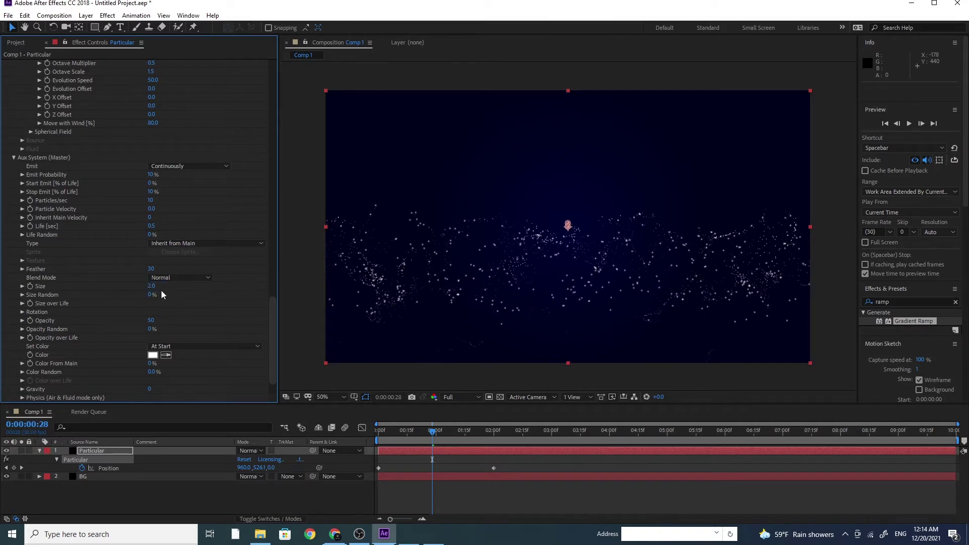
left_click_drag(432, 433, 352, 435)
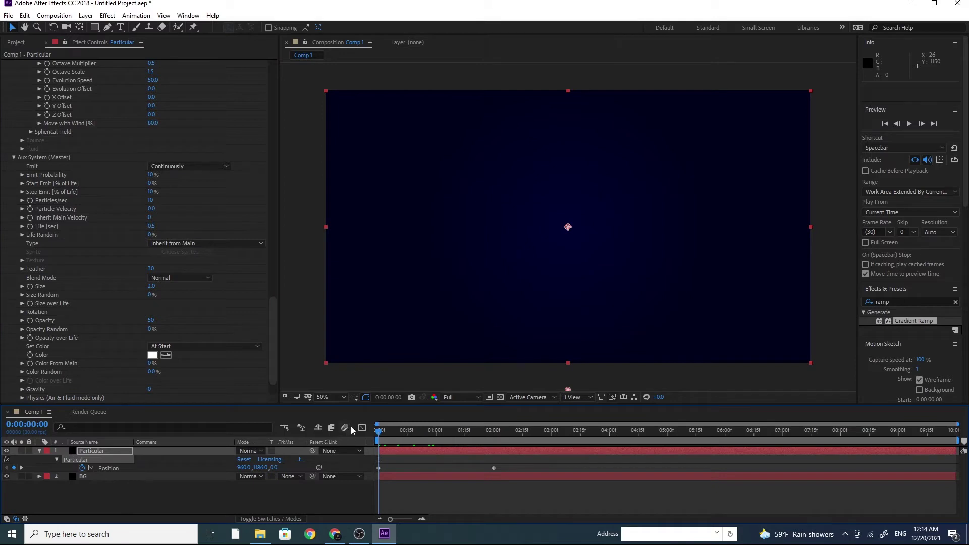
key("space")
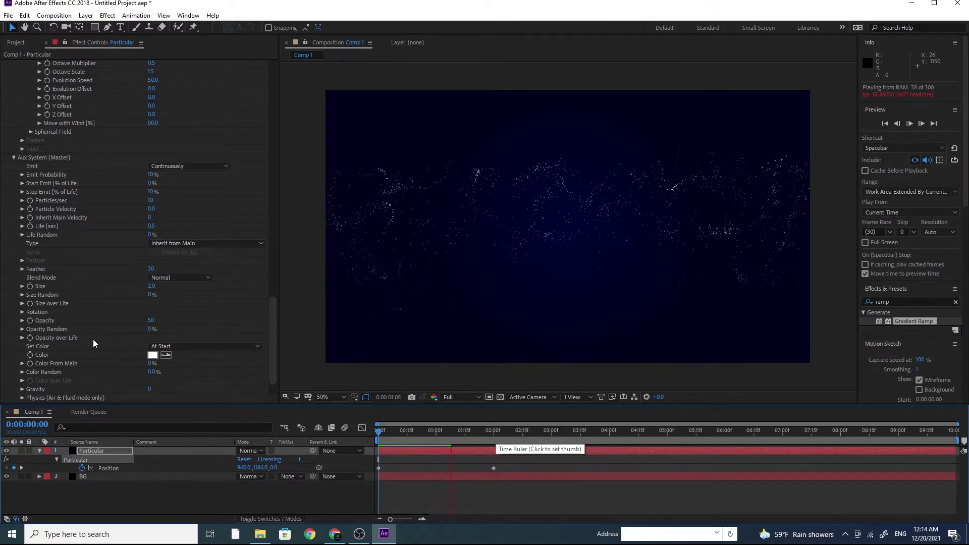
- Apply the linearly descending preset to the Aux System's Size over Life curve
left_click(16, 305)
left_click(22, 303)
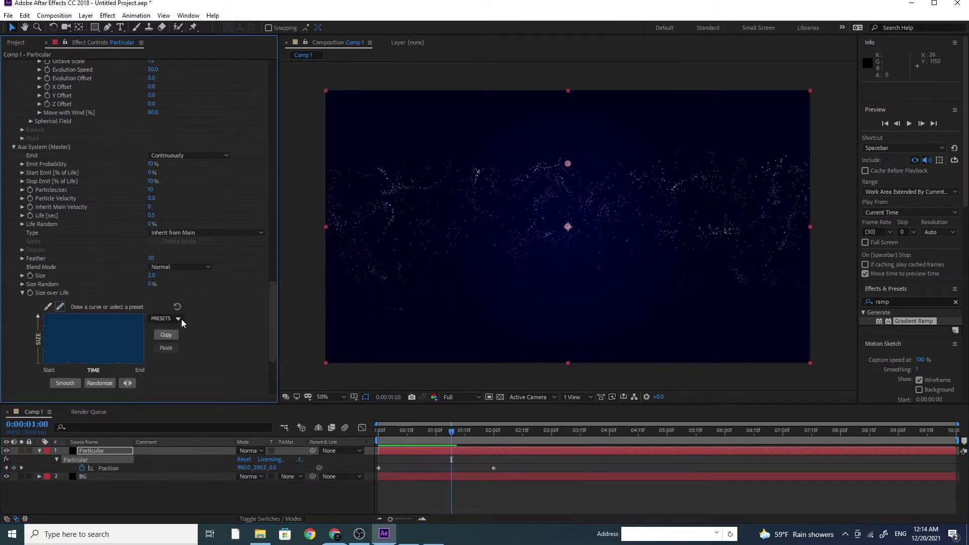
left_click(178, 318)
left_click(158, 343)
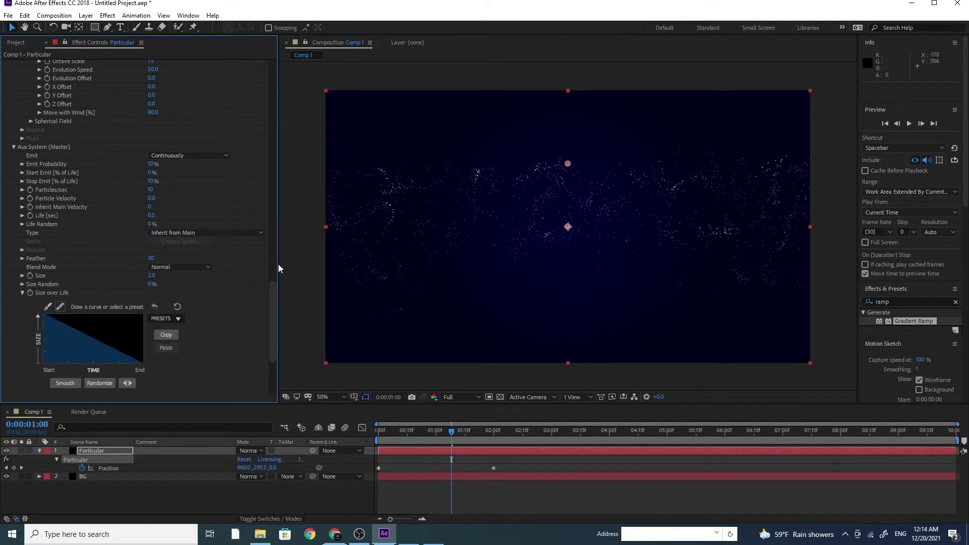
- Apply the linearly descending preset to the Aux System's Opacity over Life curve
left_click_drag(272, 298, 268, 328)
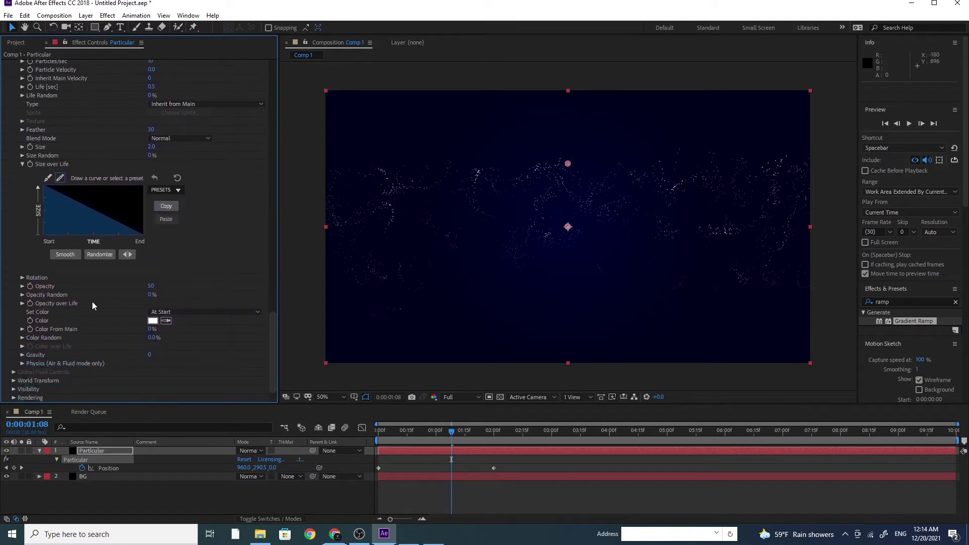
left_click(23, 303)
left_click(160, 318)
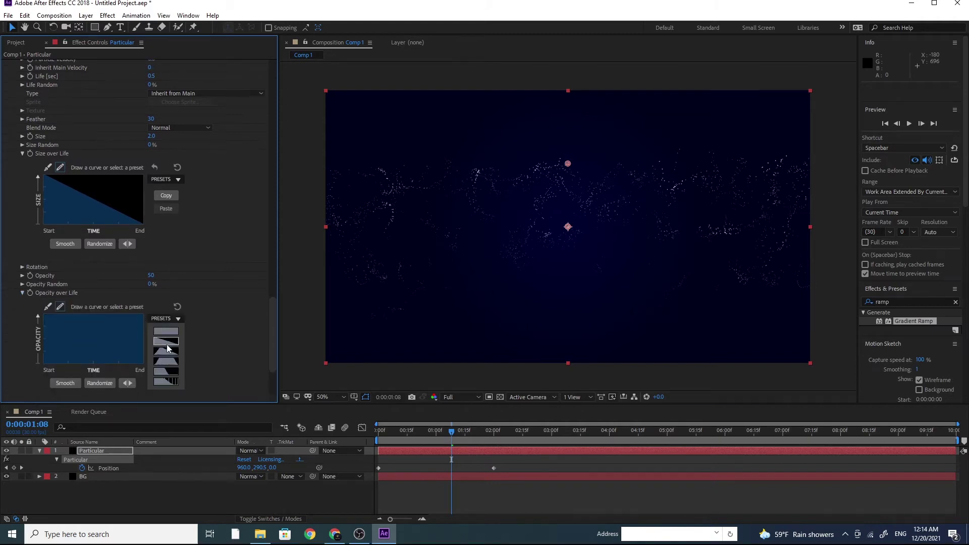
left_click(166, 341)
- Preview the animation from the start at Quarter resolution, and restore the composition's resolution to Full
left_click_drag(452, 433, 368, 440)
key("space")
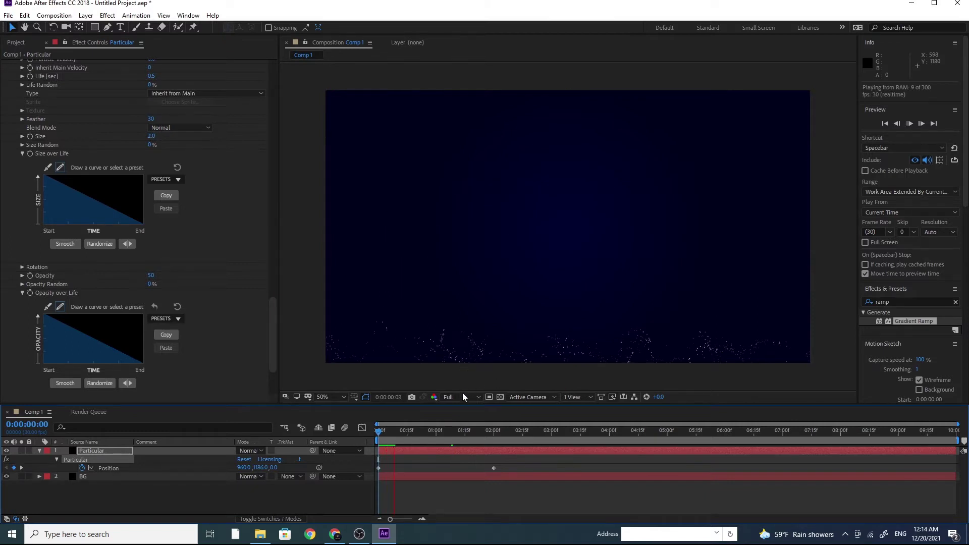
left_click(463, 397)
left_click(463, 453)
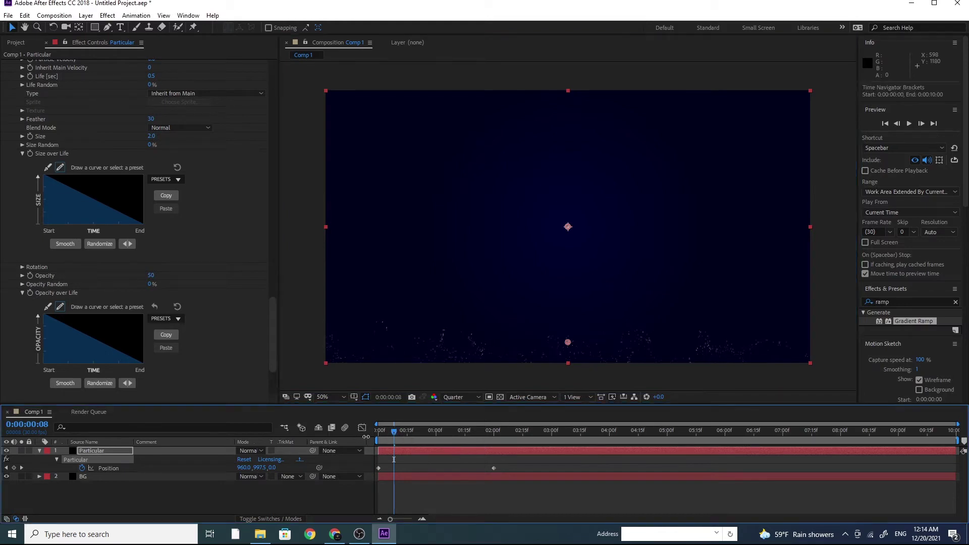
key("Home")
key("space")
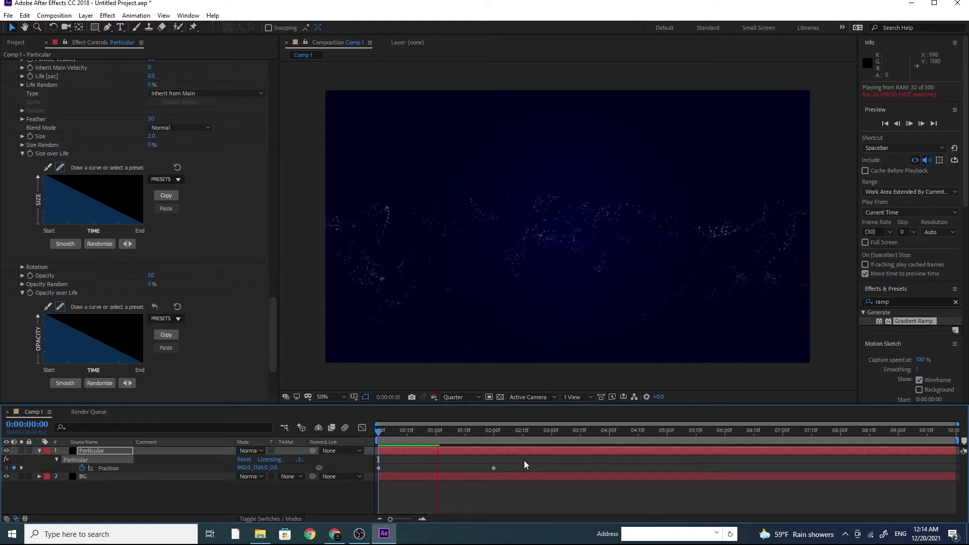
left_click(437, 432)
left_click_drag(437, 432, 386, 435)
key("space")
key("space")
left_click(459, 398)
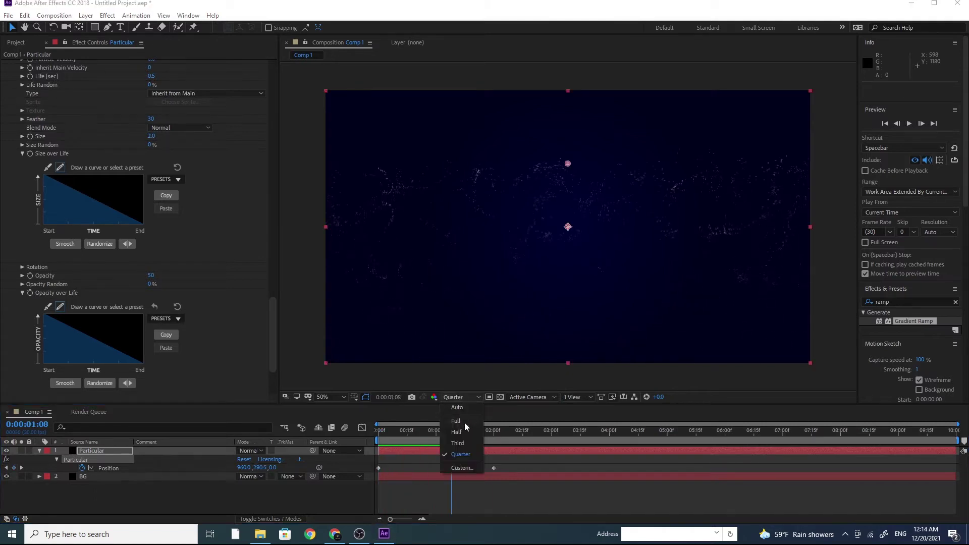
left_click(466, 421)
- Move the playhead to 0:00:01:07 and switch the master Particle's Set Color option to Over Life
mouse_move(451, 432)
left_mouse_down()
mouse_move(465, 432)
mouse_move(446, 430)
left_mouse_up()
mouse_move(273, 328)
left_mouse_down()
mouse_move(265, 221)
mouse_move(280, 92)
left_mouse_up()
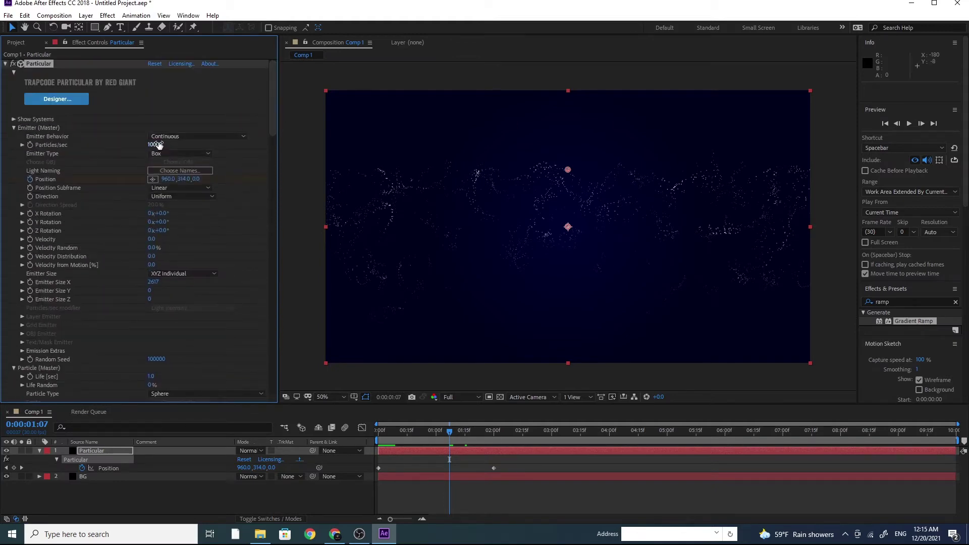
left_click(14, 128)
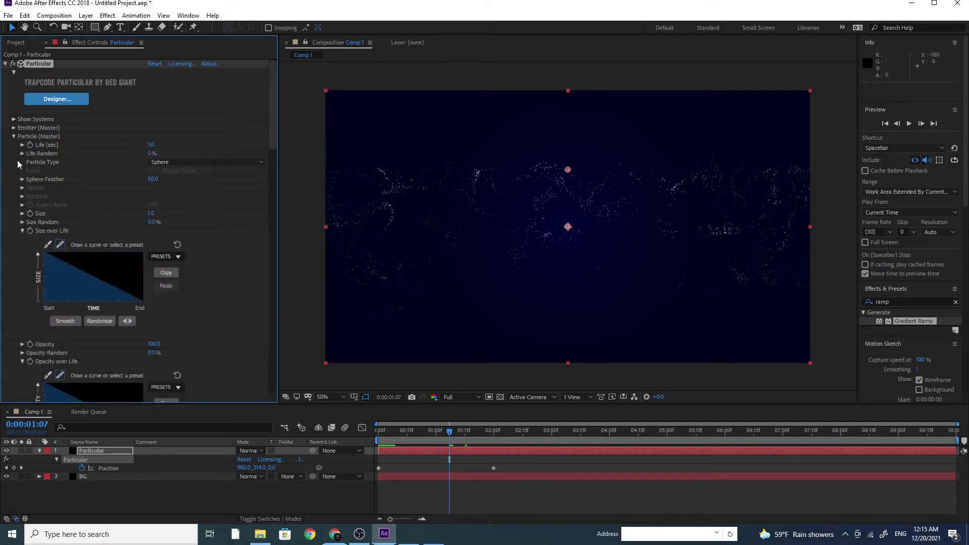
left_click(21, 230)
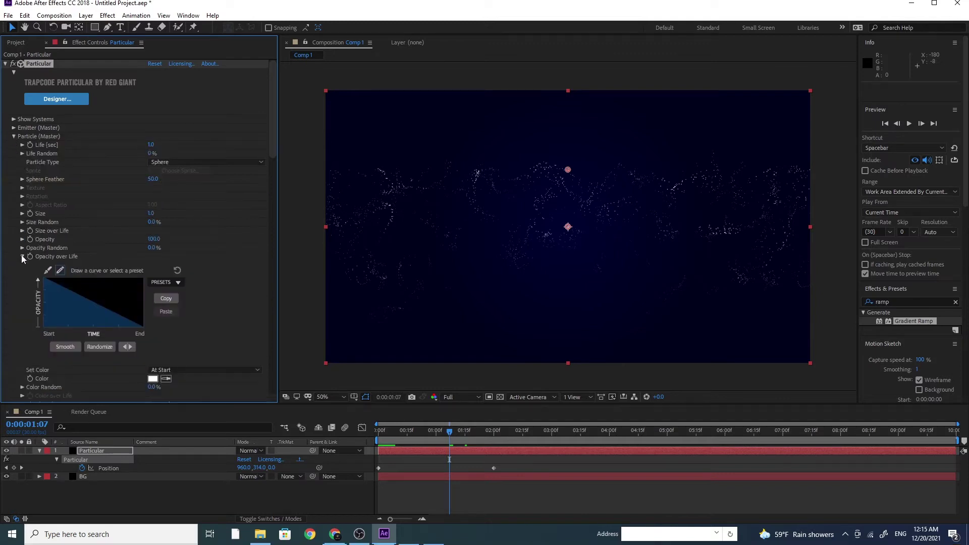
left_click(18, 256)
left_click(183, 264)
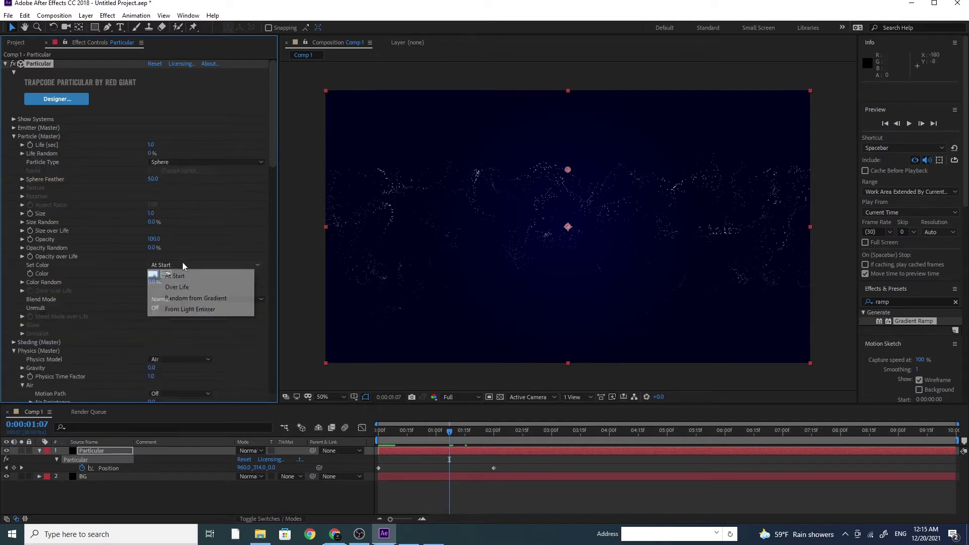
left_click(195, 289)
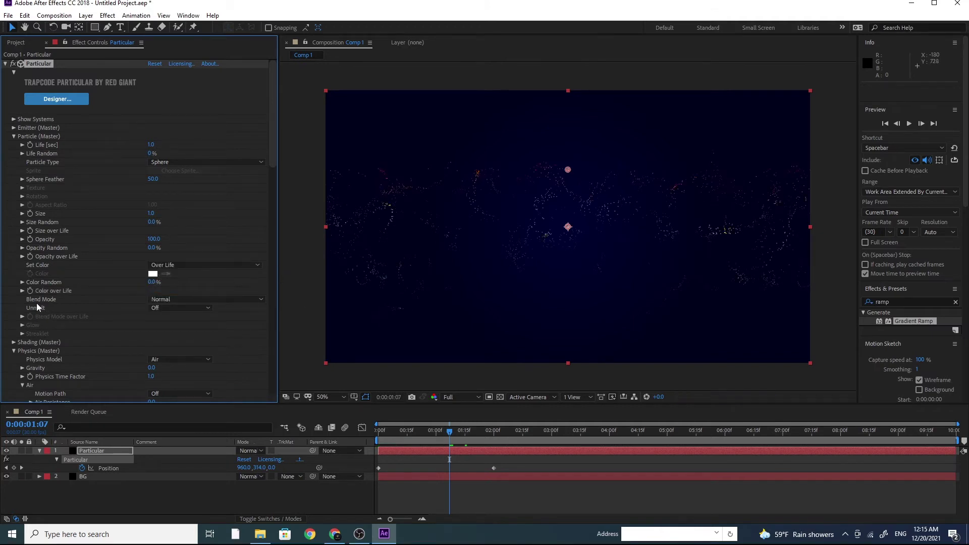
- Apply the white-cyan-blue gradient preset to the master Particle's Color over Life ramp
left_click(22, 291)
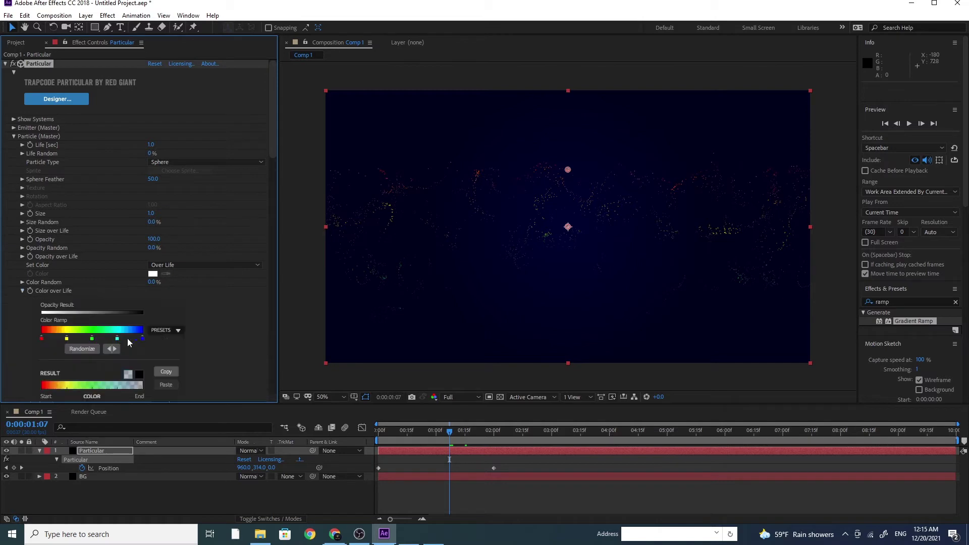
left_click(171, 331)
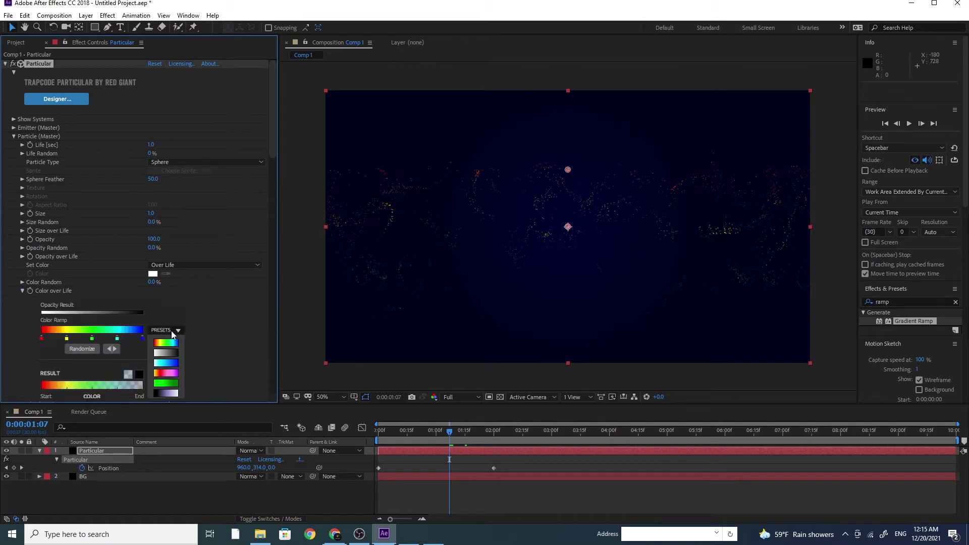
left_click(174, 362)
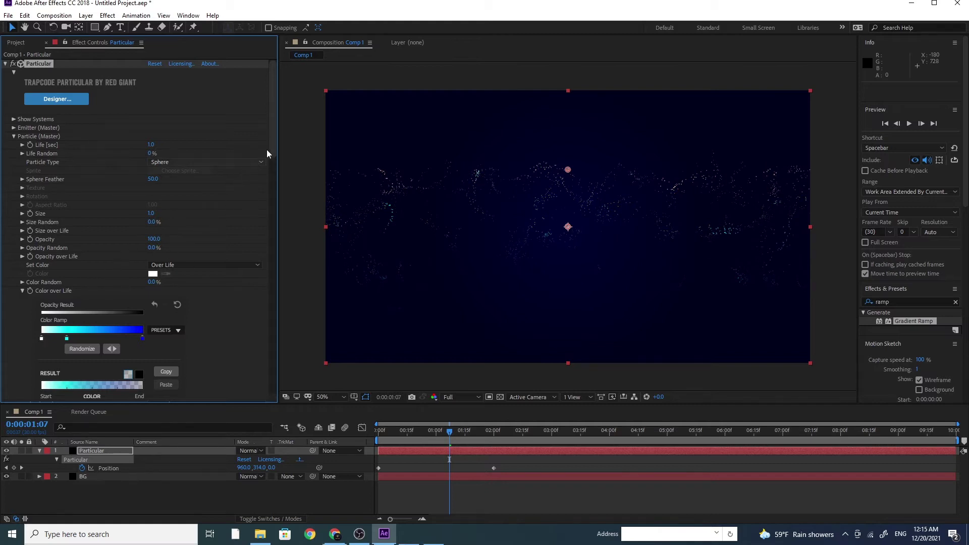
- Collapse the Aux System's Size over Life and Opacity over Life graphs, and switch its Set Color option to Over Life
left_click_drag(274, 144, 276, 330)
left_click(22, 230)
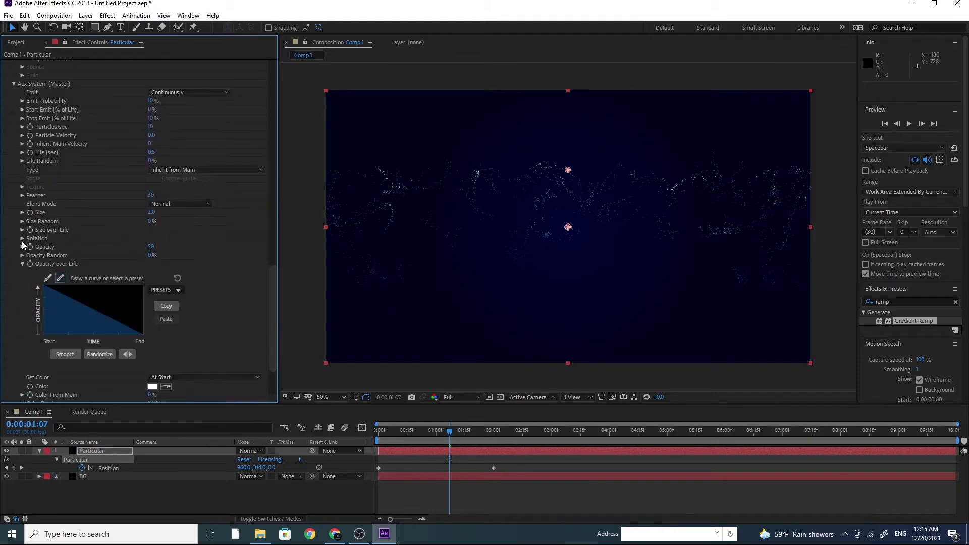
left_click(22, 263)
left_click(186, 313)
left_click(205, 334)
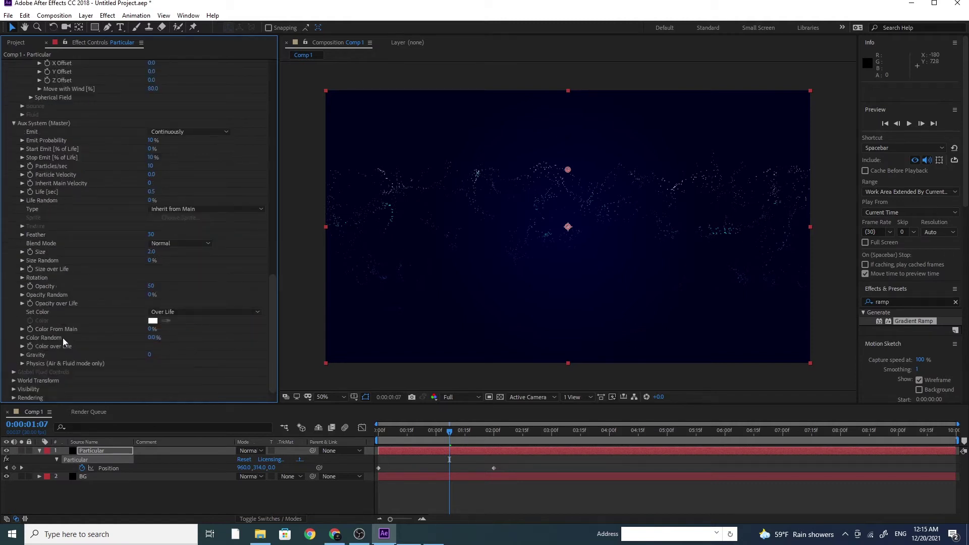
- Apply the white-cyan-blue gradient preset to the Aux System's Color over Life ramp
left_click(22, 346)
left_click(171, 333)
scroll(177, 356, "down", 3)
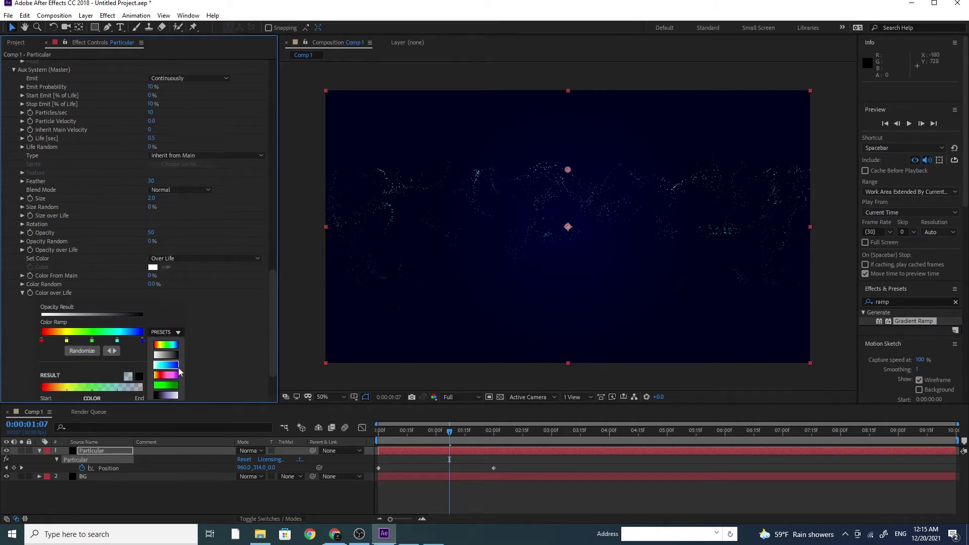
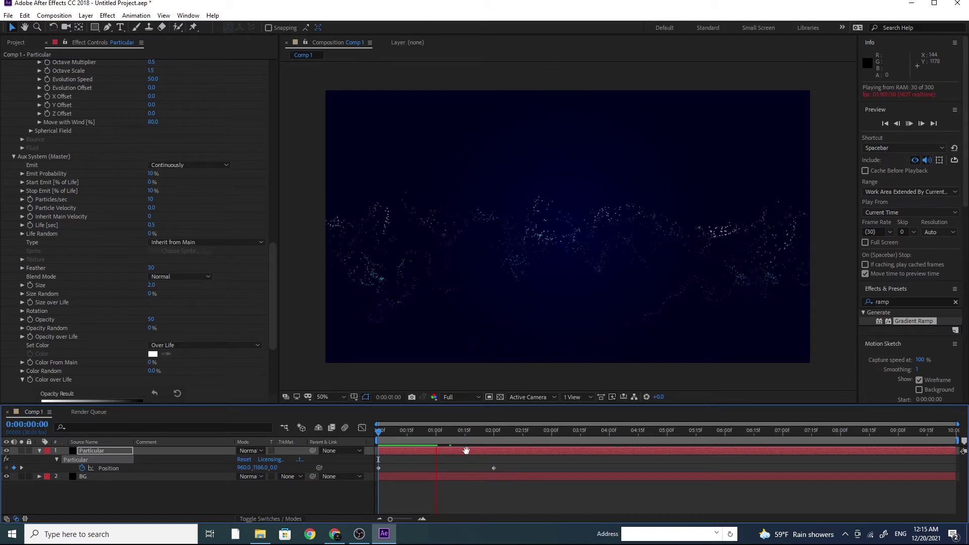
- Collapse the Aux System and Physics settings, set the master Particle's Size to 2, and return to the first frame
left_click(13, 157)
left_click_drag(271, 274, 271, 239)
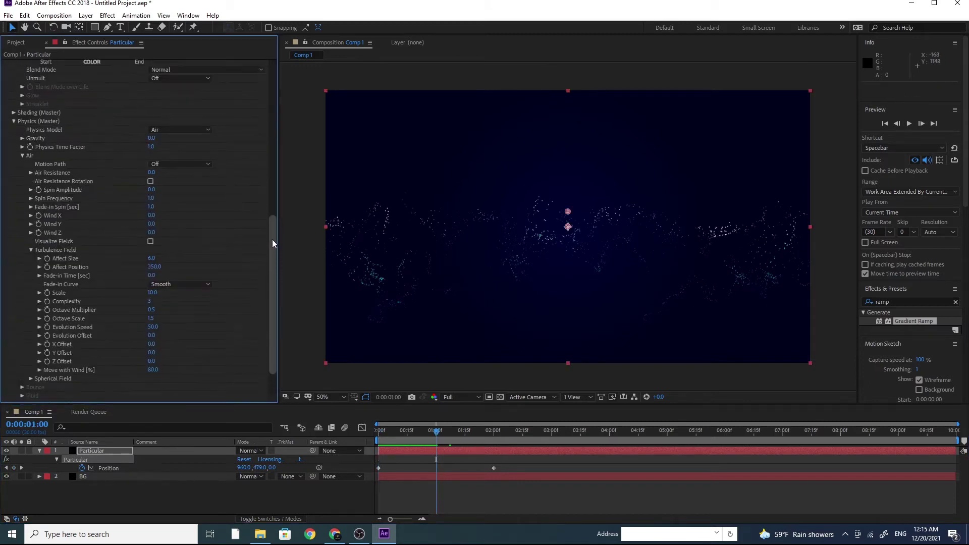
left_click(14, 181)
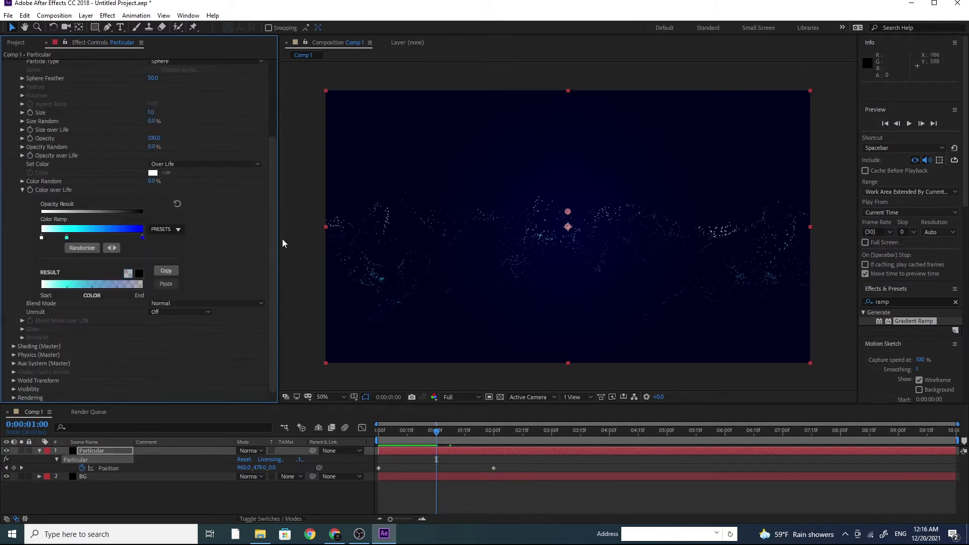
left_click_drag(271, 218, 274, 156)
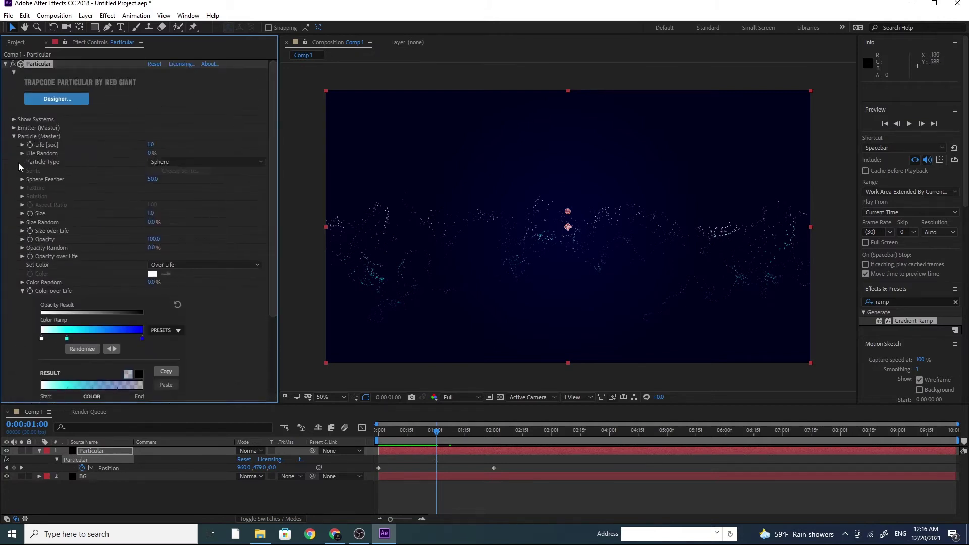
left_click(151, 213)
key("Return")
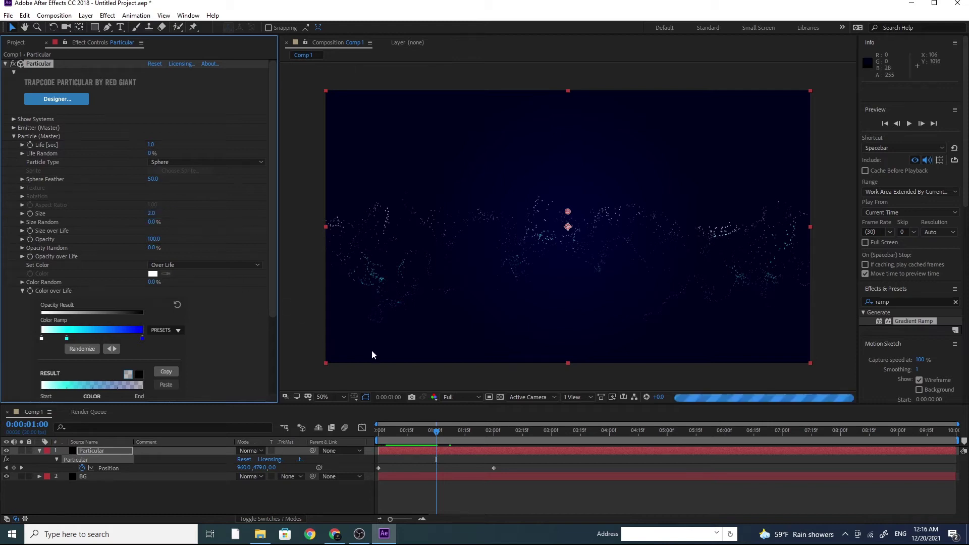
left_click_drag(444, 429, 367, 441)
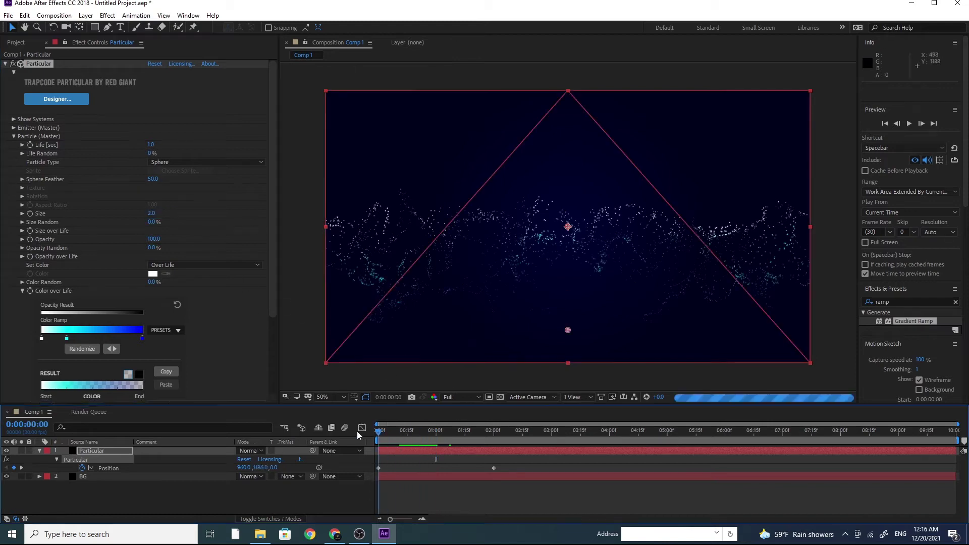
- Preview the particle sweep twice from the first frame, then park the playhead at 0:00:00:27
key("space")
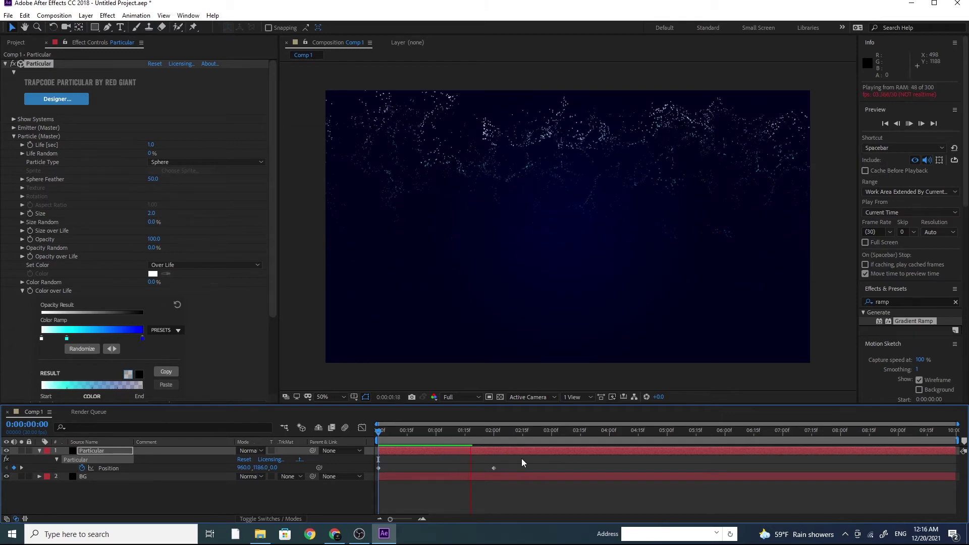
left_click_drag(472, 430, 292, 435)
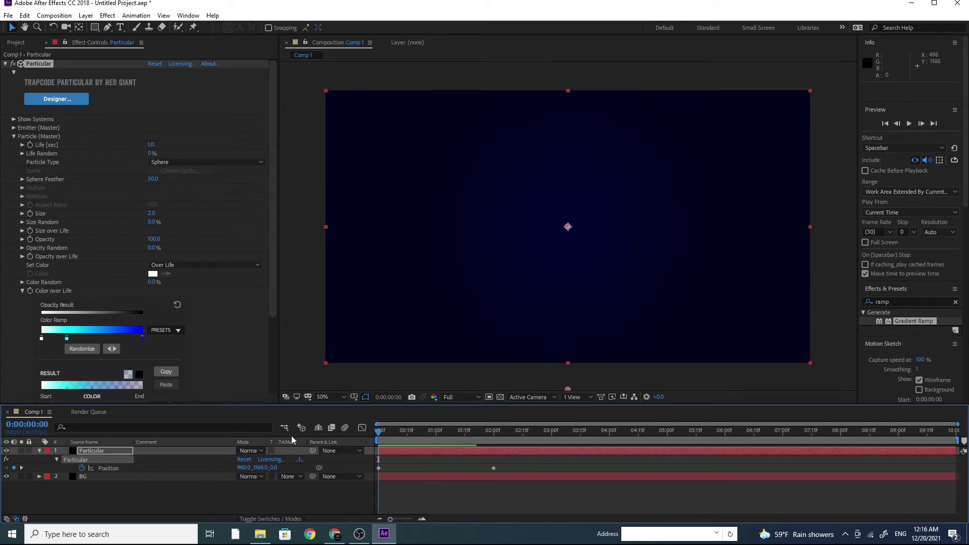
key("space")
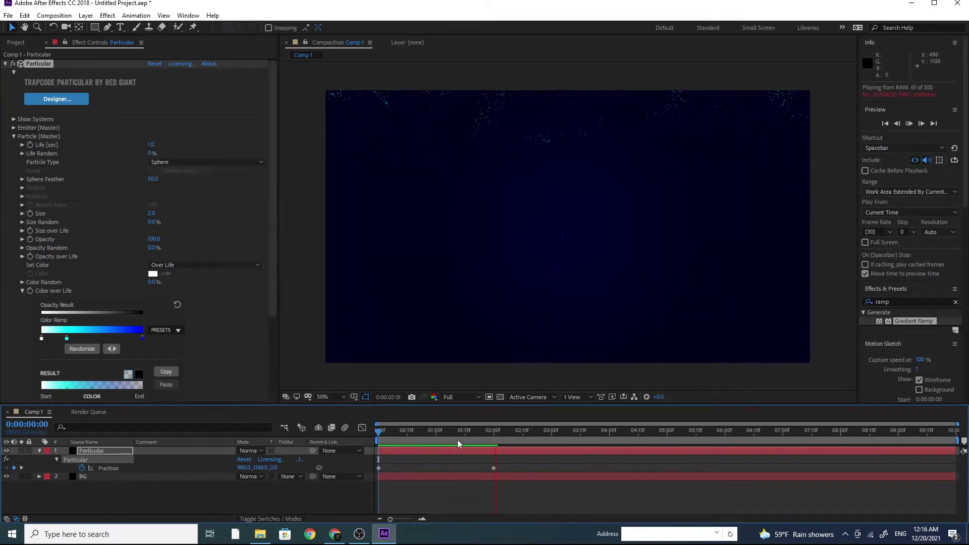
left_click_drag(470, 431, 430, 431)
- Collapse the master Particle settings, add a Stylize Glow effect to the Particular layer, and collapse it
left_click(14, 137)
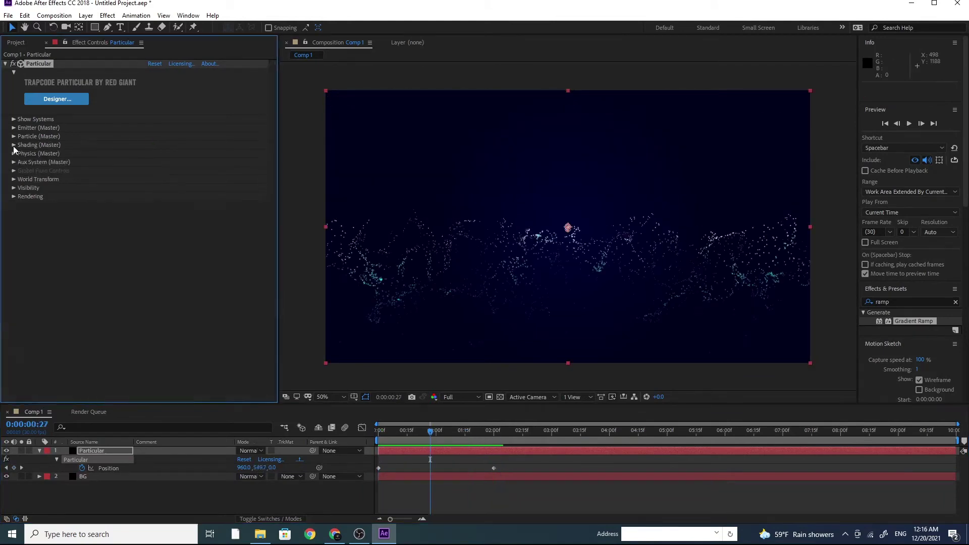
left_click(108, 16)
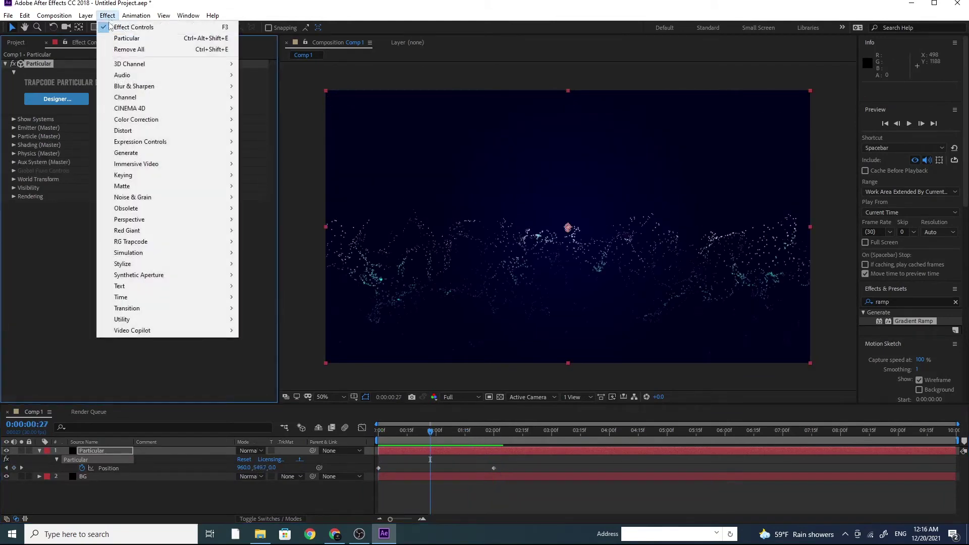
mouse_move(184, 264)
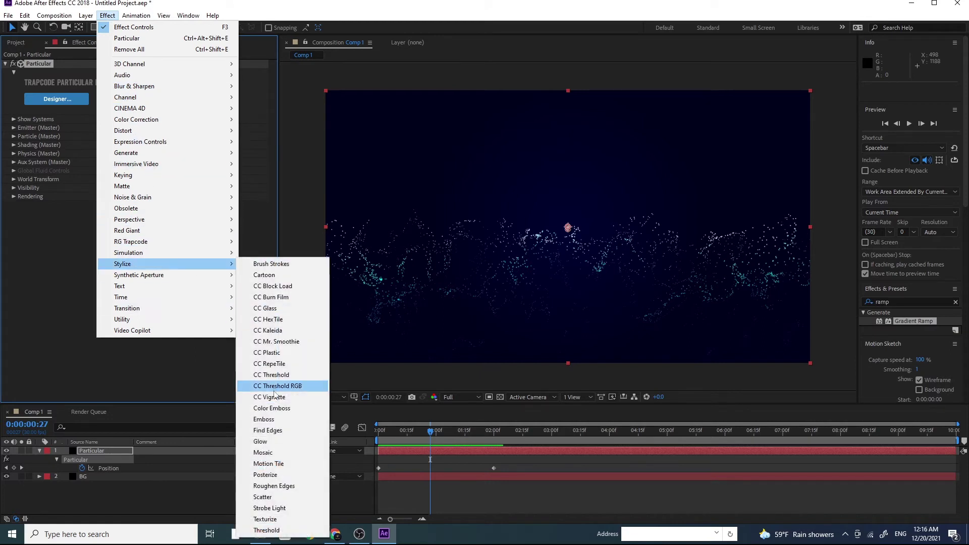
left_click(277, 441)
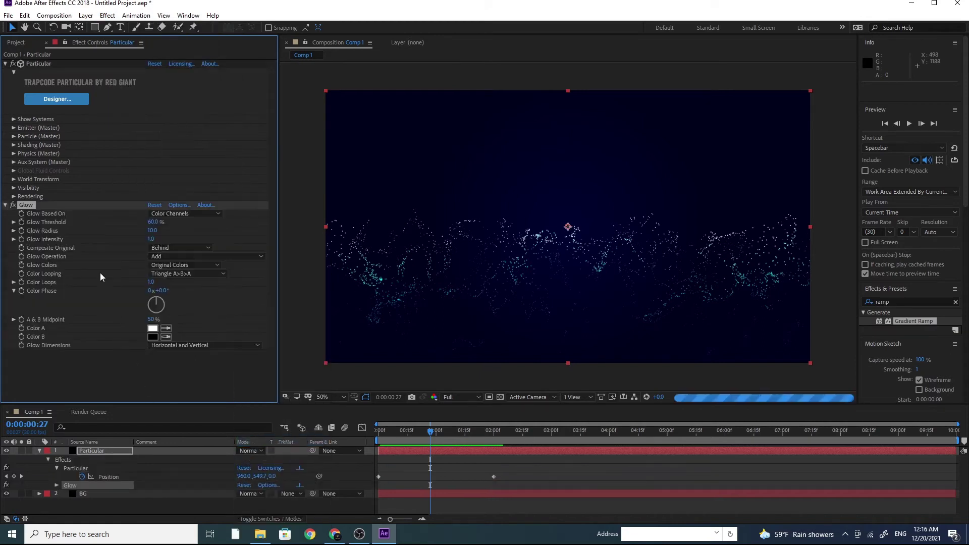
left_click(4, 206)
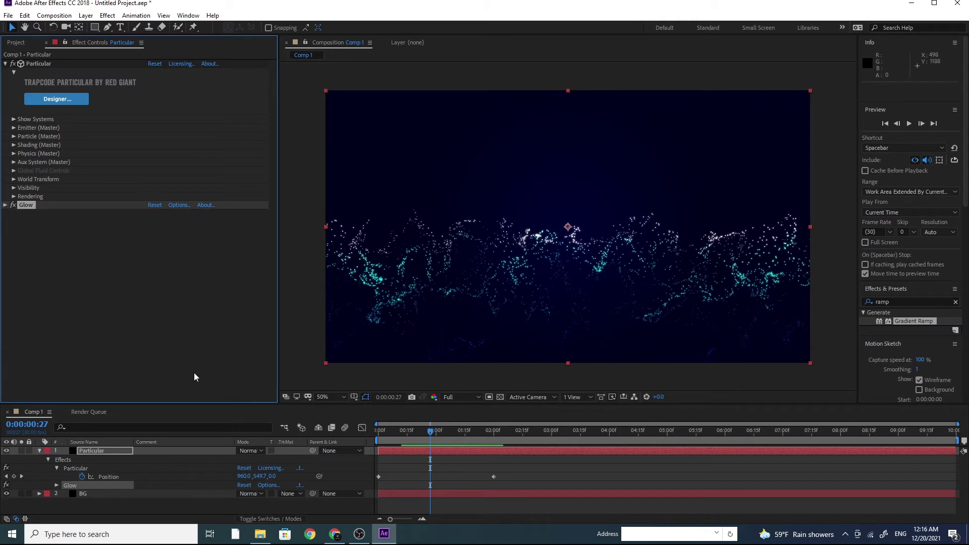
- Preview the glowing particle animation twice from the first frame, and park the playhead at 0:00:00:28
left_click_drag(431, 433, 380, 433)
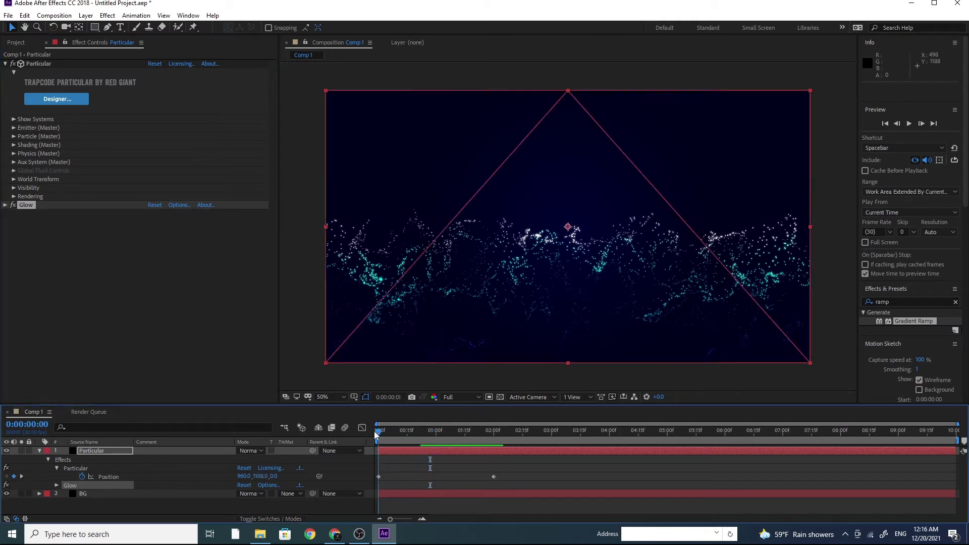
key("space")
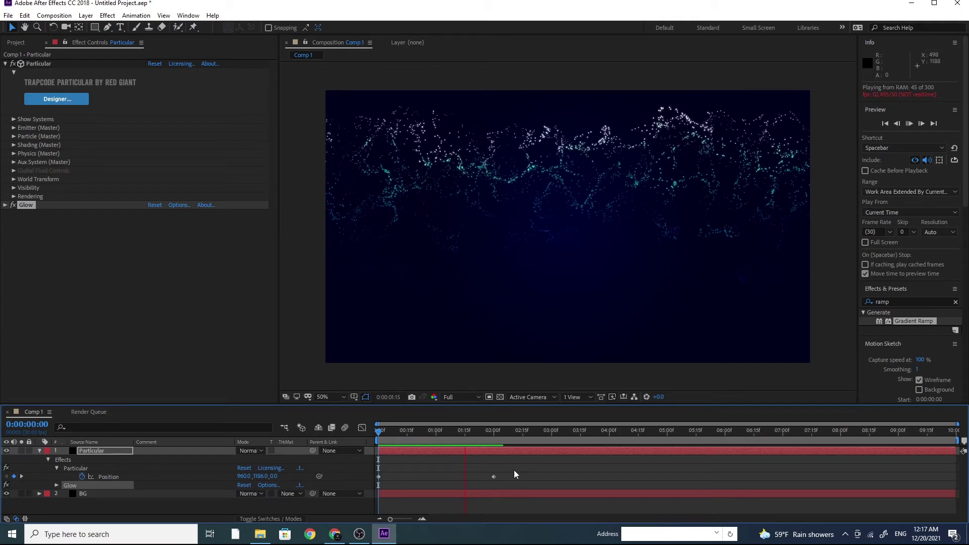
key("space")
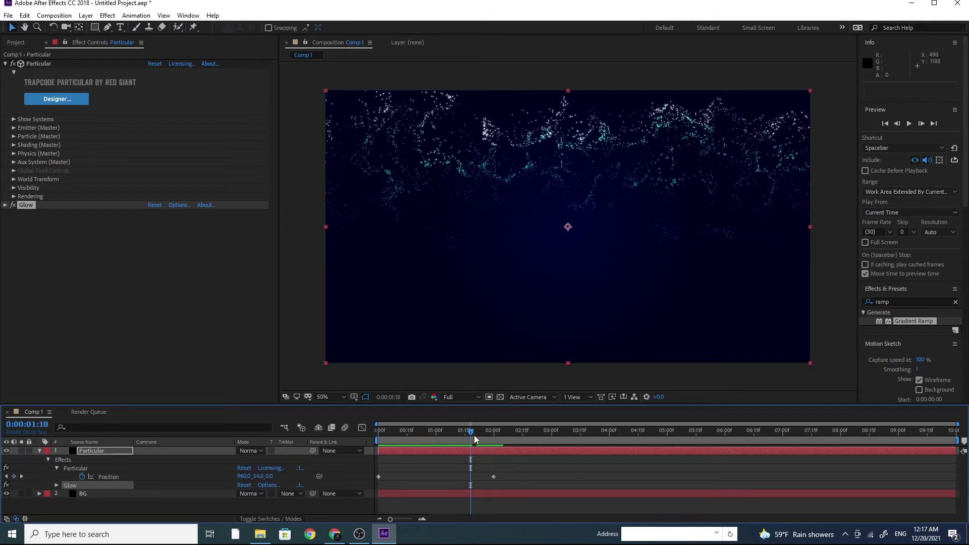
left_click_drag(484, 431, 371, 434)
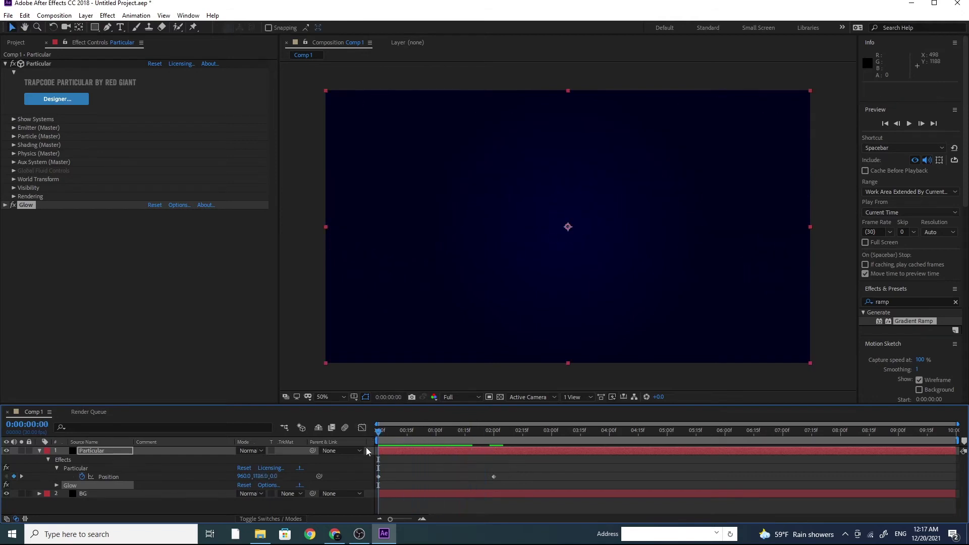
key("space")
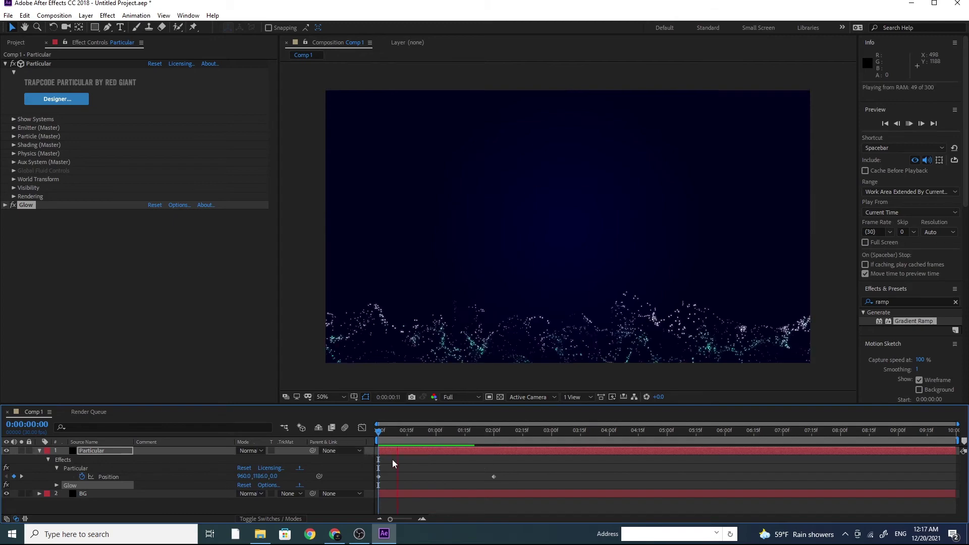
key("space")
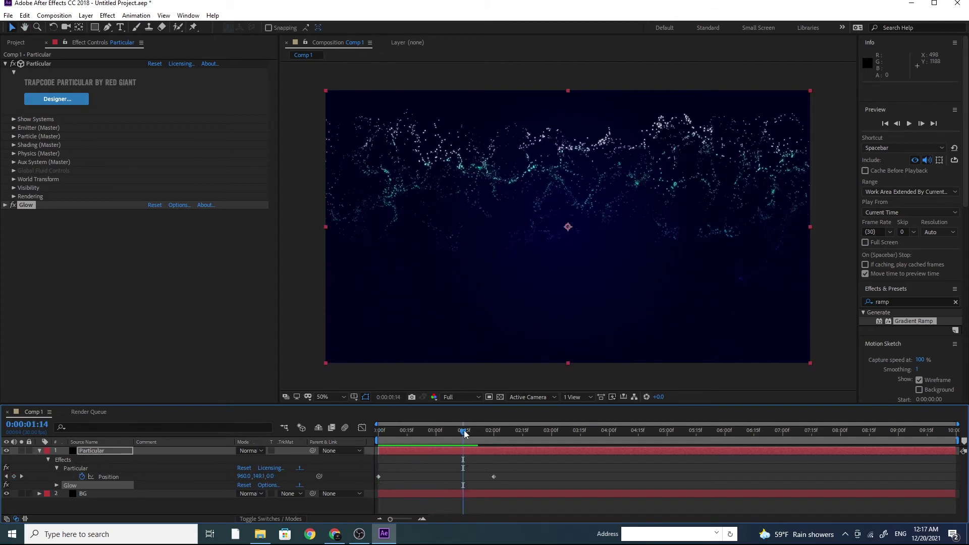
left_click_drag(461, 431, 432, 433)
- Create a comp-size black solid and place it between the Particular and BG layers, leaving it selected
left_click(40, 451)
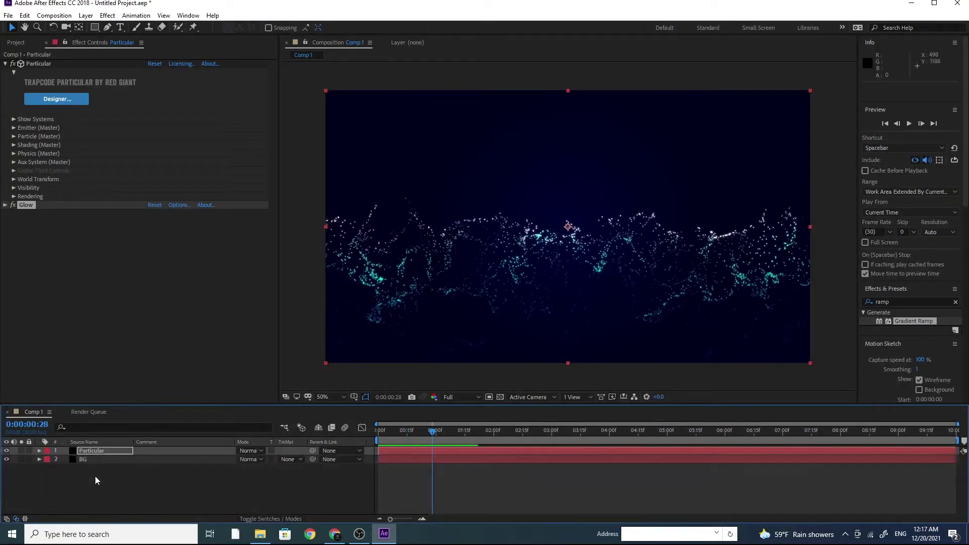
left_click(86, 16)
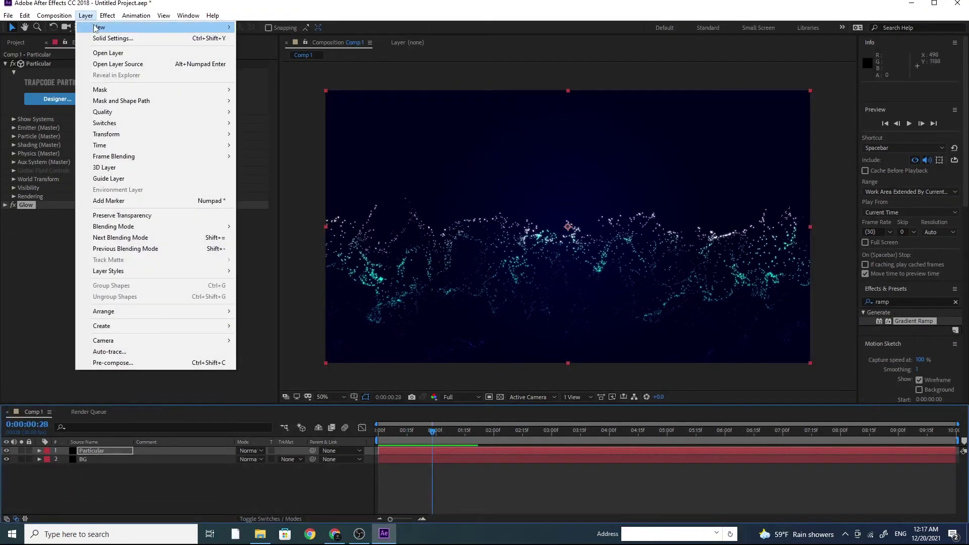
mouse_move(151, 24)
left_click(254, 39)
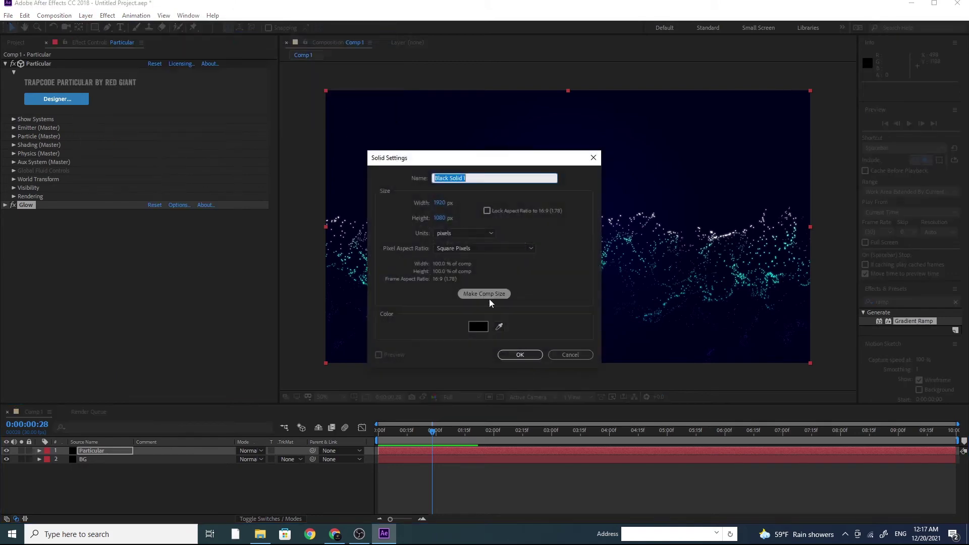
left_click(504, 296)
left_click(520, 355)
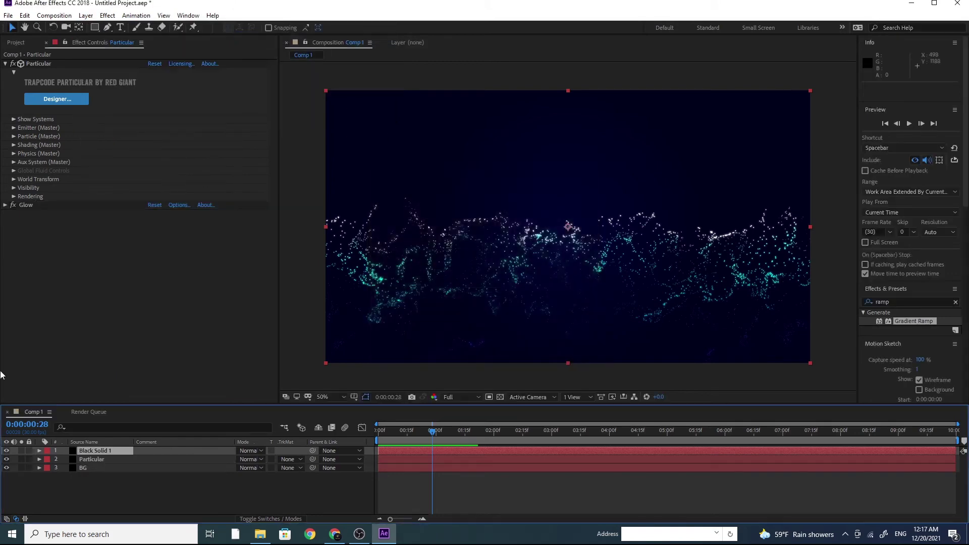
left_click_drag(99, 449, 108, 464)
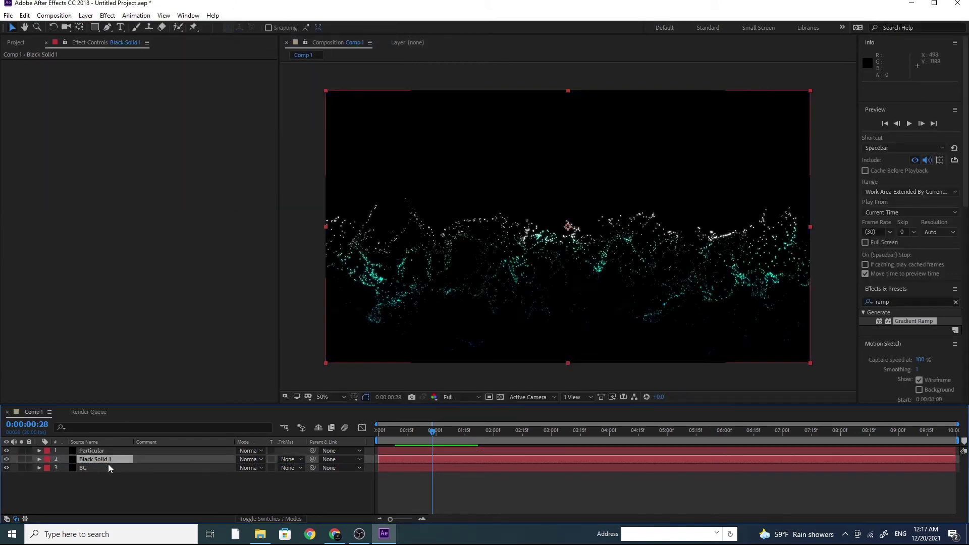
left_click(108, 453)
left_click(105, 462)
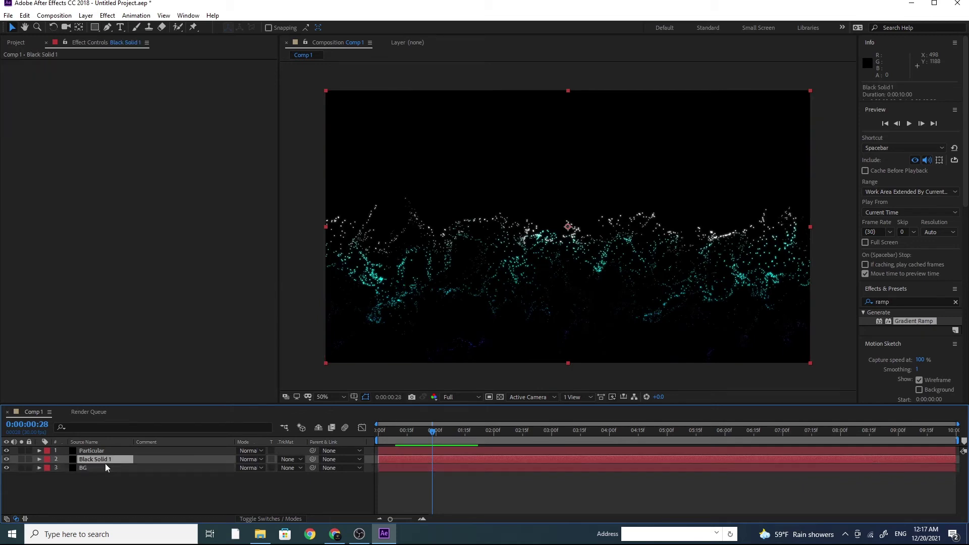
- Apply the RG Trapcode Particular effect to the new black solid and set its Emitter Type to Box
left_click(107, 15)
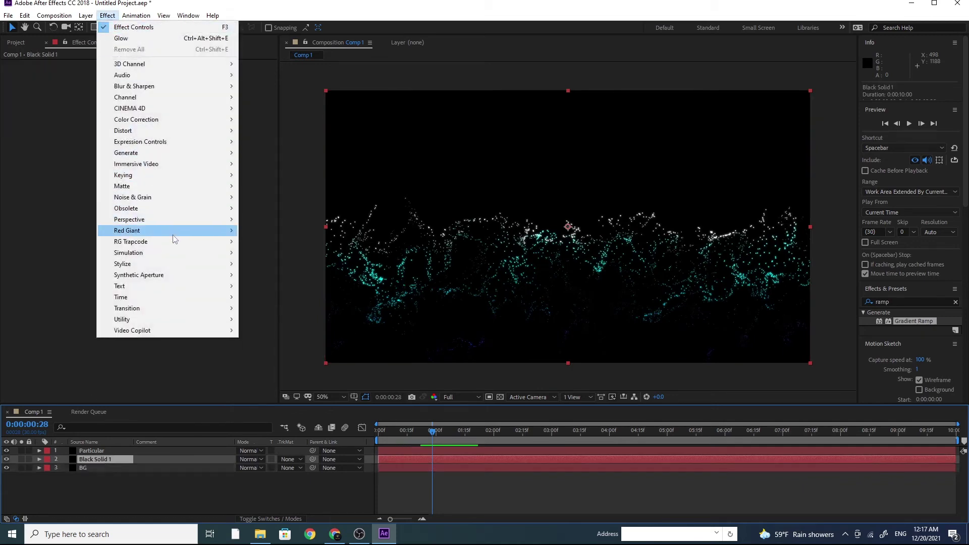
mouse_move(175, 241)
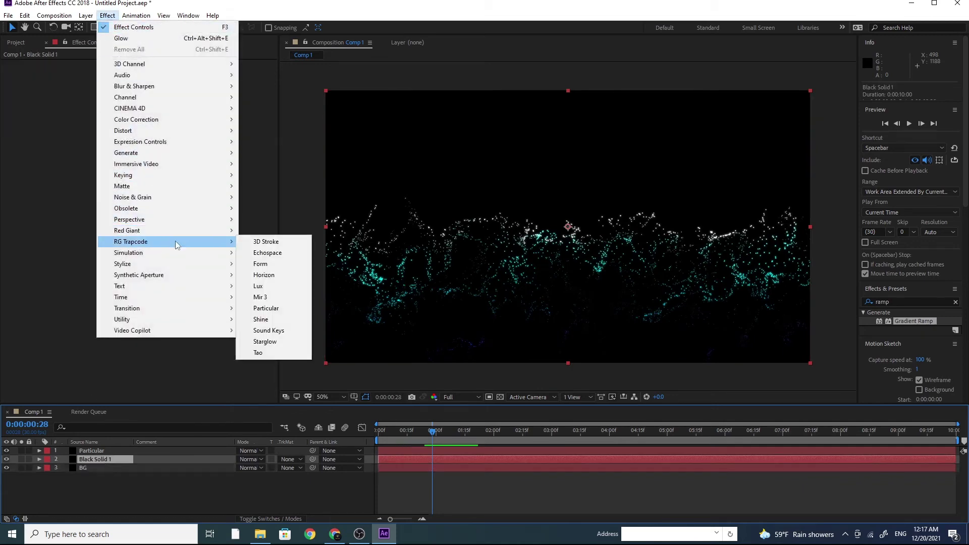
left_click(284, 312)
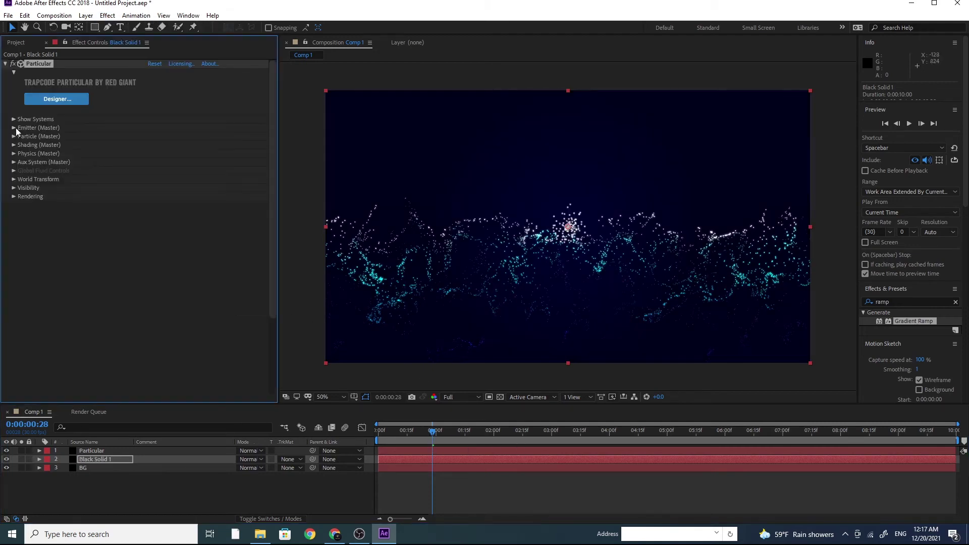
left_click(14, 129)
left_click(187, 154)
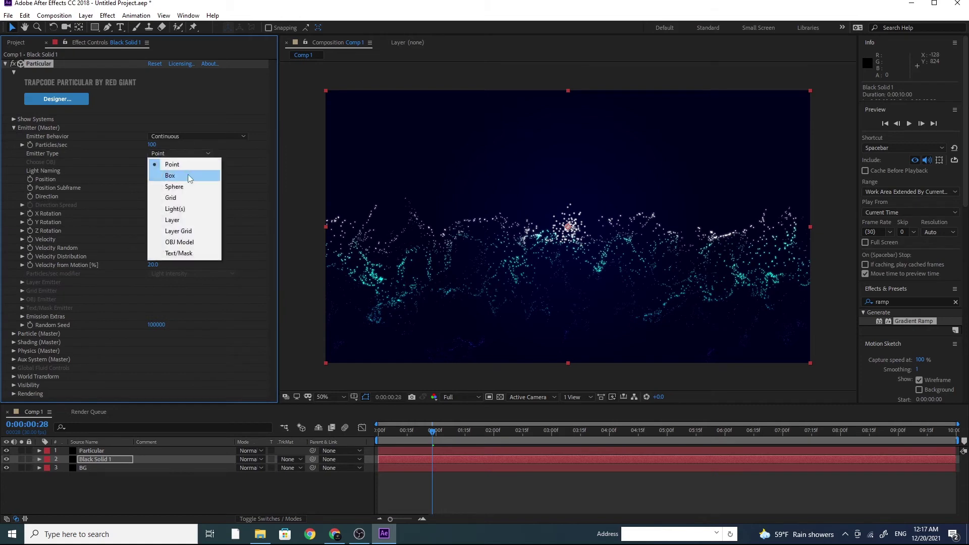
left_click(187, 174)
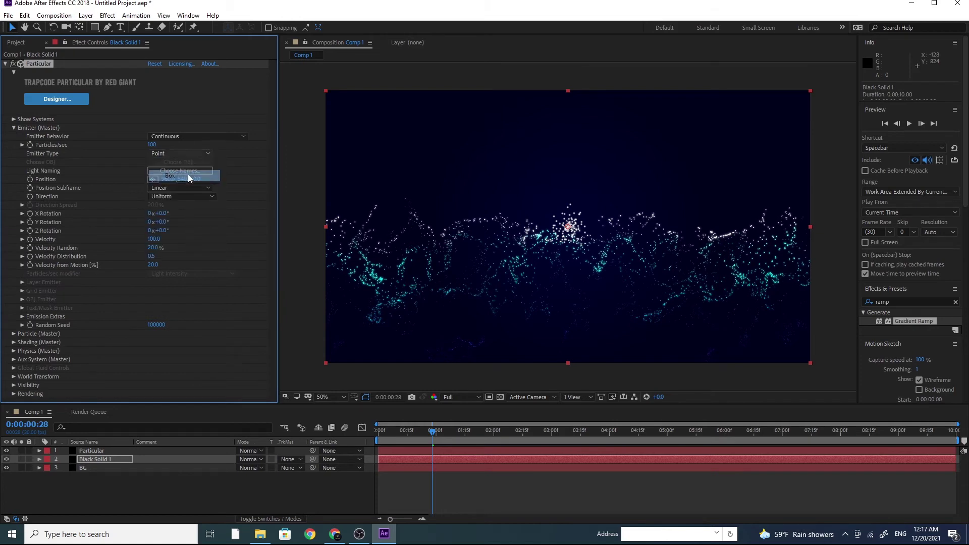
- Set the emitter's Velocity, Velocity Random, Velocity Distribution and Velocity from Motion all to 0
left_click(153, 239)
type("0")
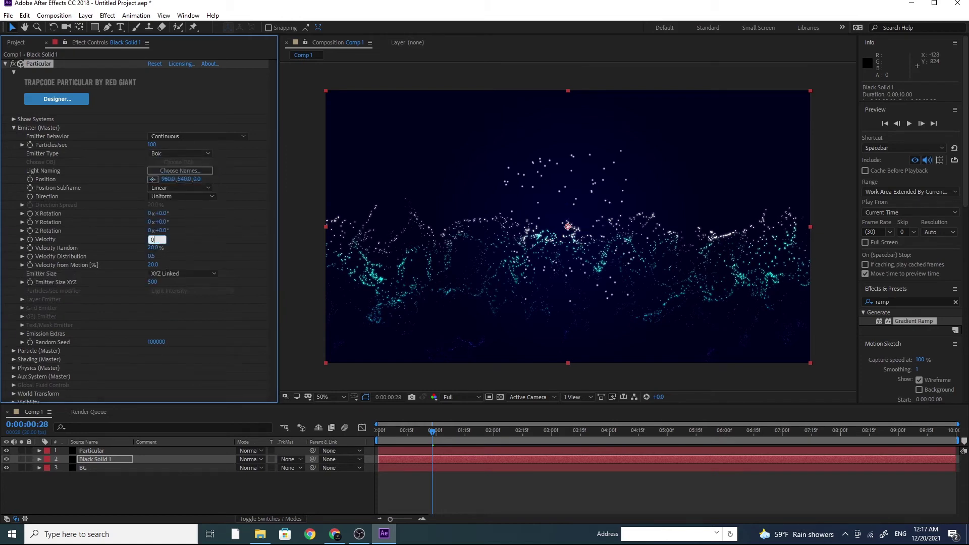
left_click(153, 248)
type("0")
key("Return")
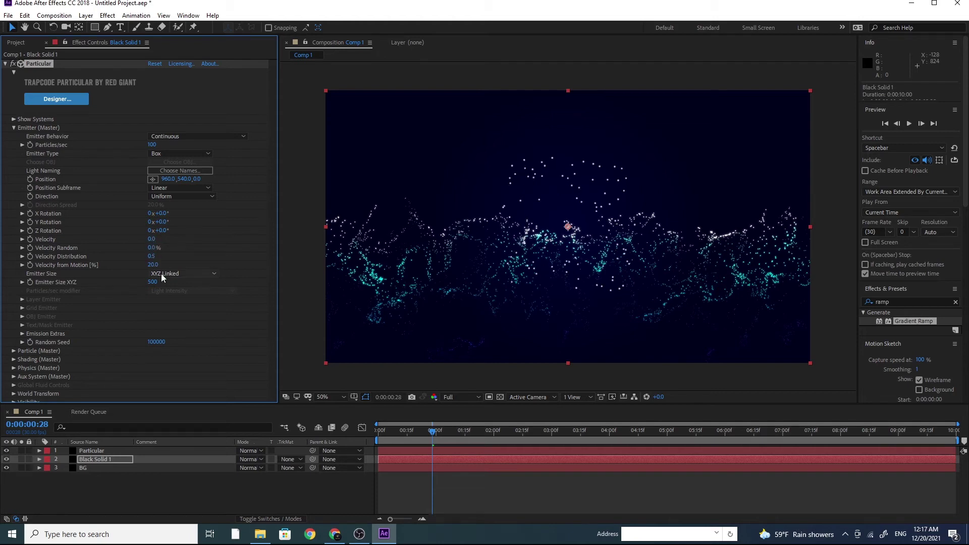
left_click(152, 257)
type("0")
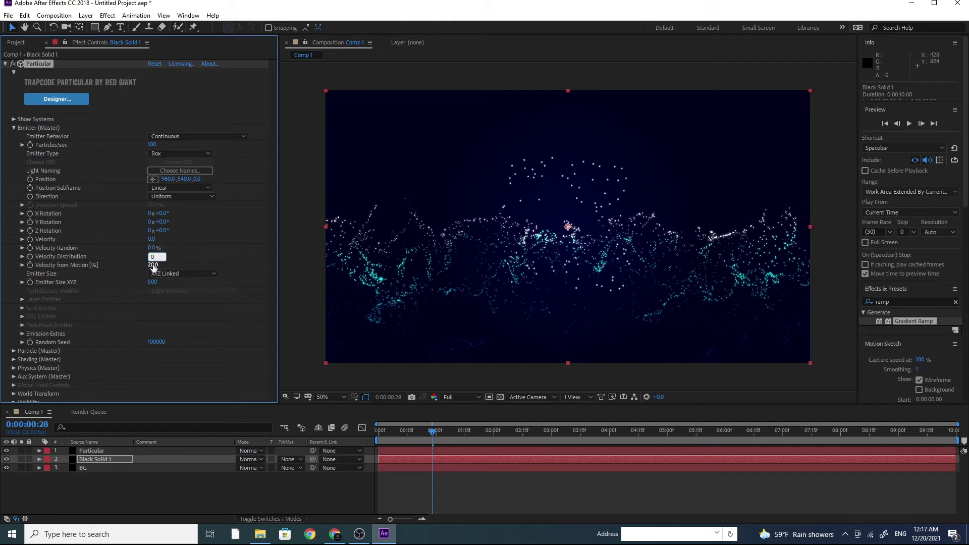
key("Return")
left_click(153, 265)
type("0")
- Switch Emitter Size to XYZ Individual and enlarge the emitter to about 2487 in X and 1283 in Y
left_click(168, 274)
left_click(174, 296)
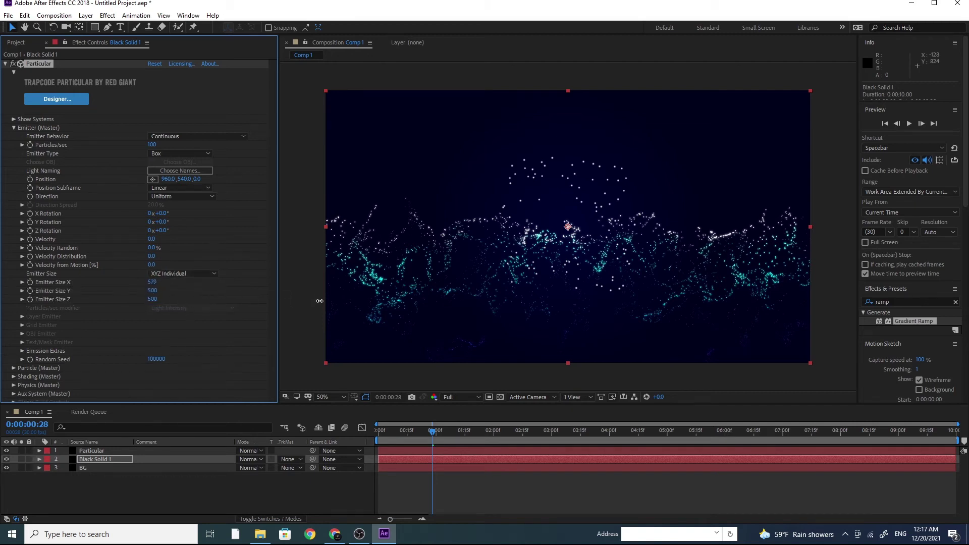
left_click_drag(319, 301, 699, 333)
left_click_drag(438, 307, 703, 339)
left_click_drag(150, 291, 607, 349)
- Set the black solid emitter's Particles/sec to 800 and collapse the Emitter settings
left_click(153, 145)
type("800")
key("Return")
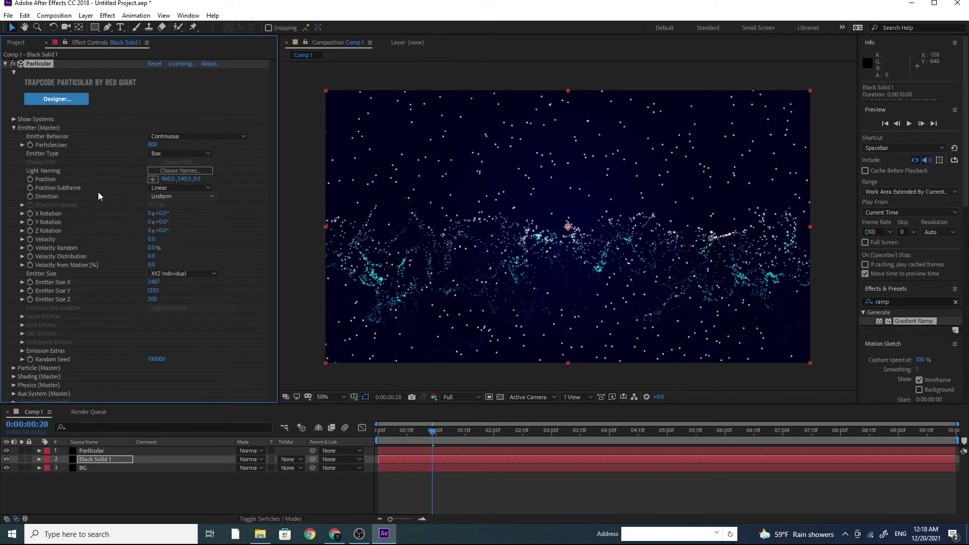
left_click(13, 128)
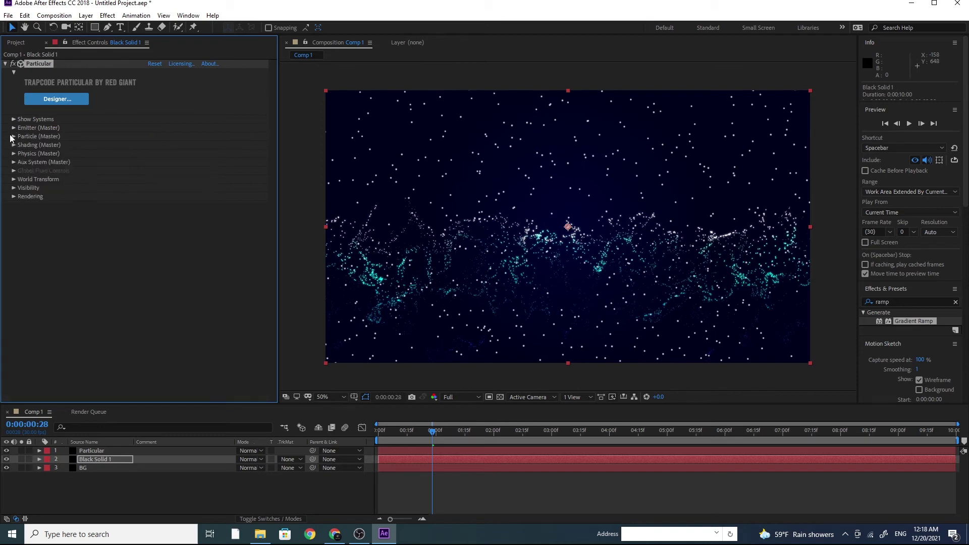
- Expand the black solid's master Particle settings and set the particle Size to 1.5
left_click(13, 136)
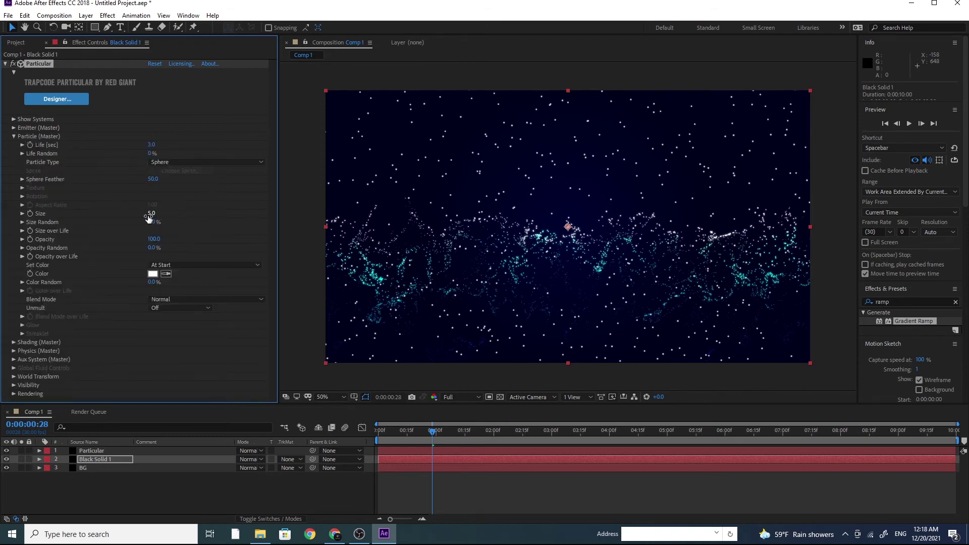
left_click(150, 214)
type("1.4")
key("Return")
left_click(150, 213)
- Set the particles' Set Color to Over Life, apply a preset gradient to the Color over Life ramp, and collapse the Particle settings
left_click(219, 262)
left_click(247, 287)
left_click(22, 290)
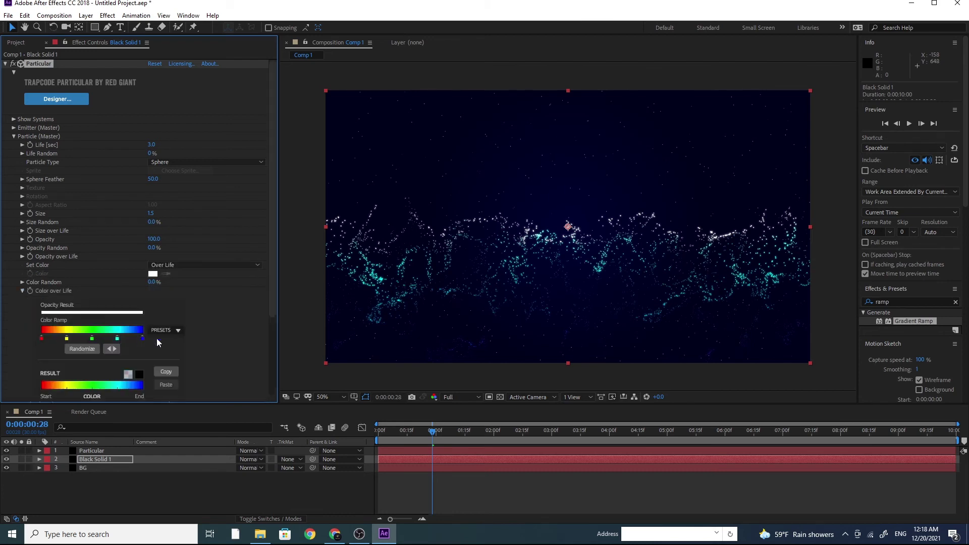
left_click(176, 331)
left_click(167, 362)
left_click(22, 290)
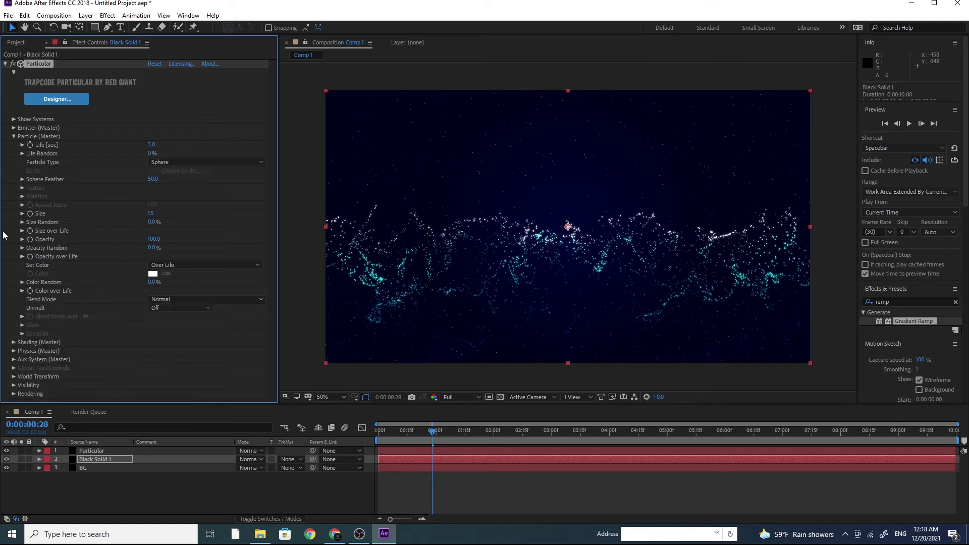
left_click(13, 136)
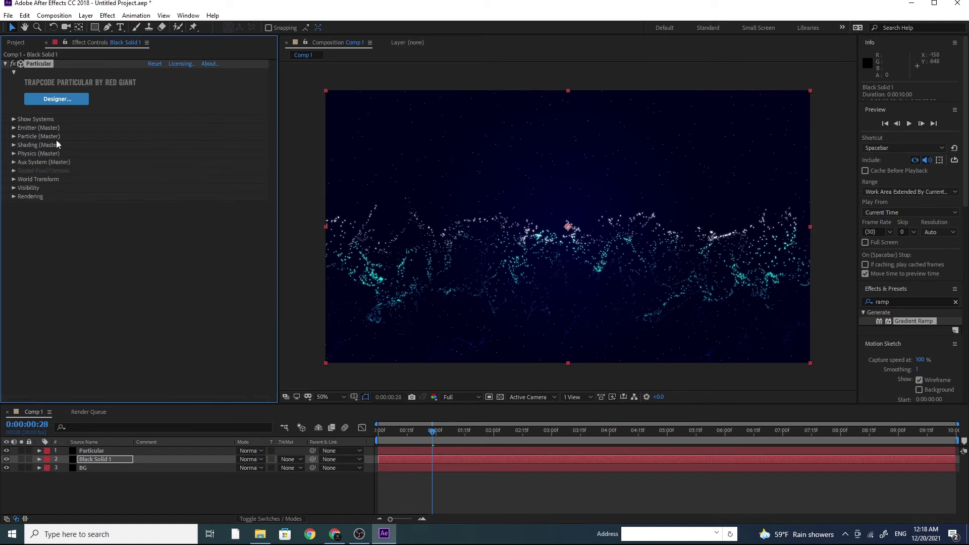
- Apply the Stylize Glow effect to the black solid and collapse its settings
left_click(107, 15)
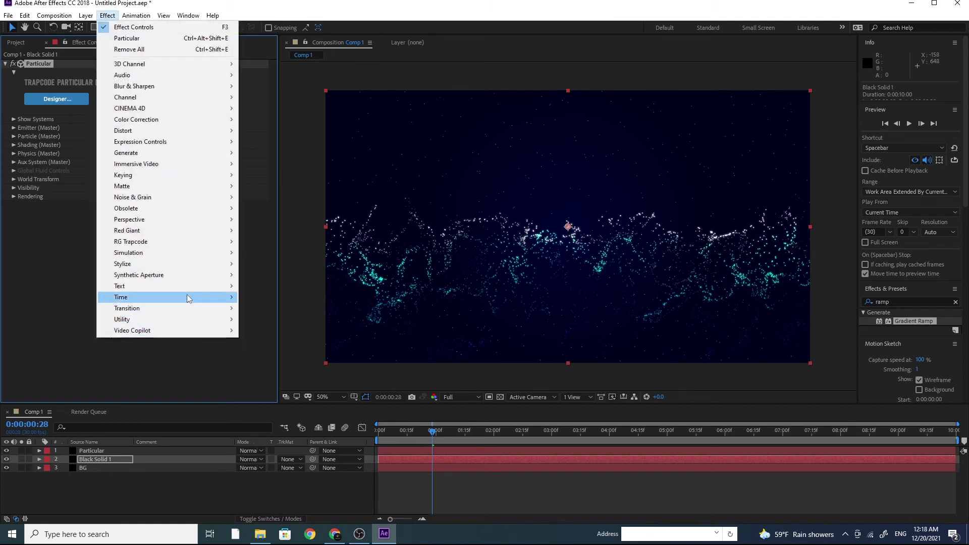
mouse_move(195, 263)
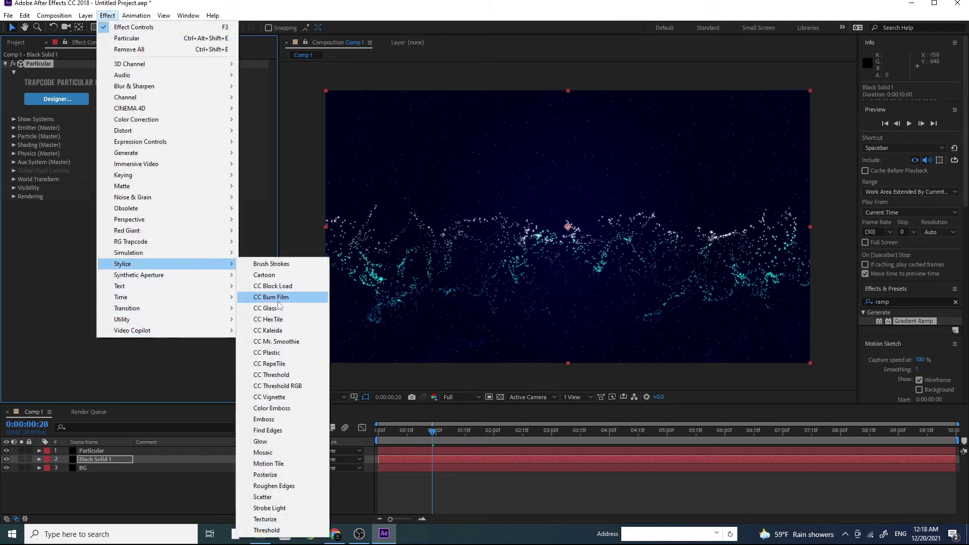
left_click(293, 439)
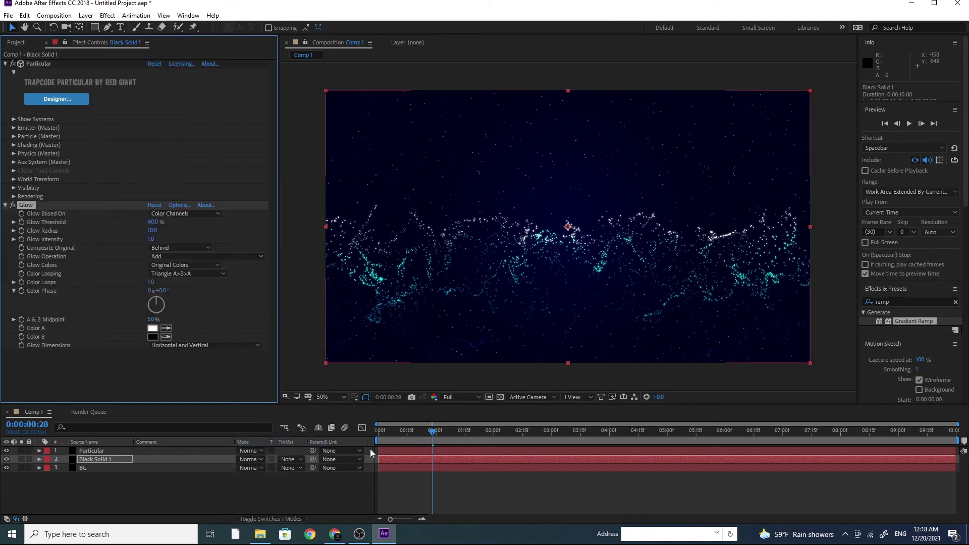
left_click(6, 206)
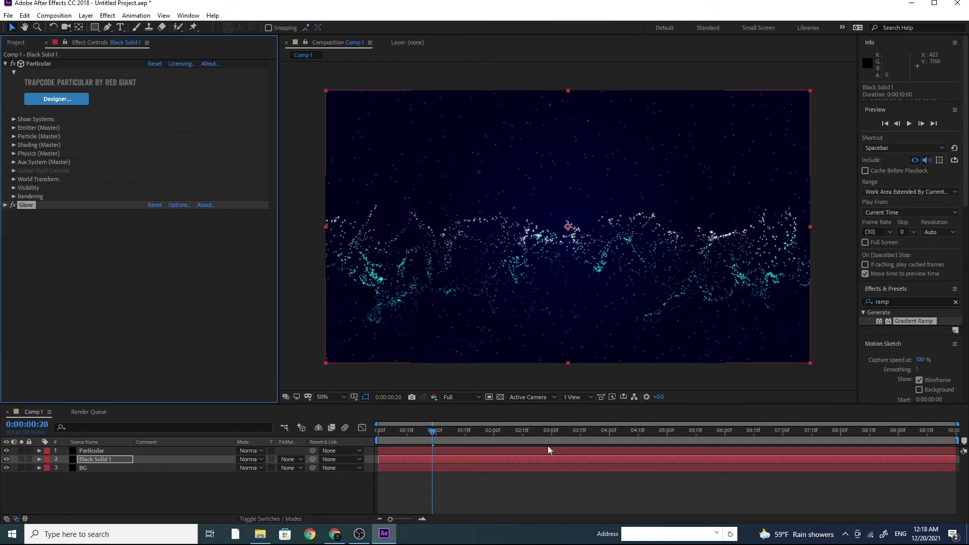
- Preview the animation from the first frame, then scrub back to 0:00:01:07
left_click_drag(432, 431, 304, 438)
key("space")
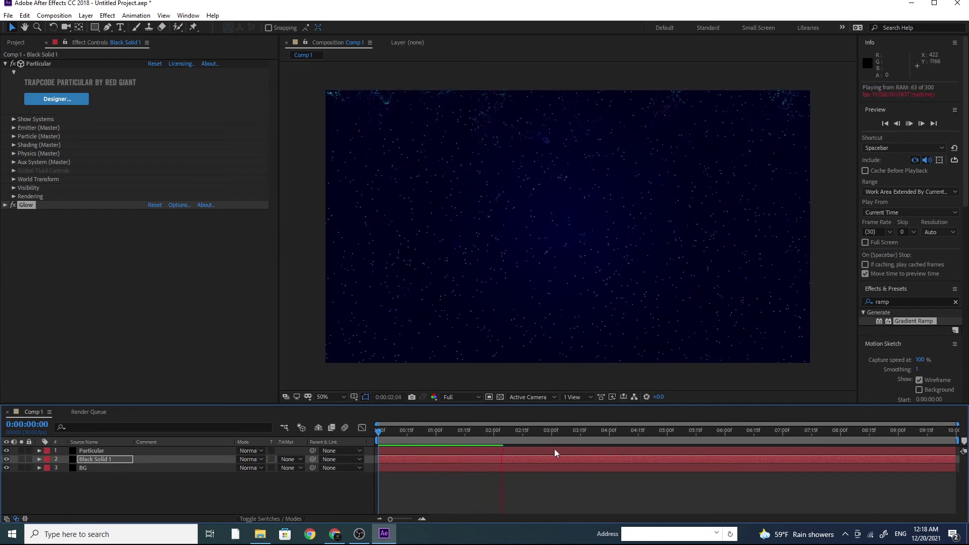
left_click_drag(516, 432, 448, 431)
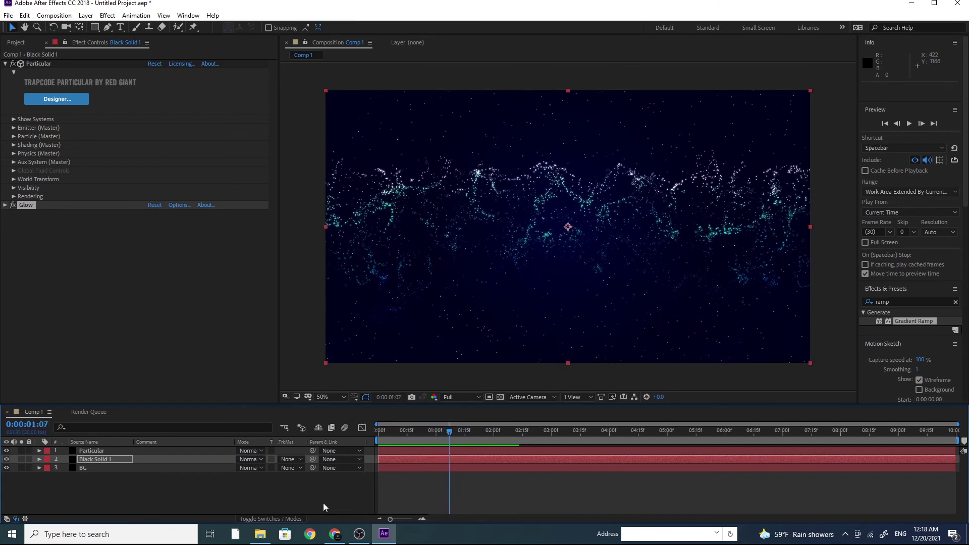
- Duplicate the Particular layer, collapse the copy's Glow, expand its Emitter settings and reveal its keyframes in the timeline
left_click(102, 453)
key("ctrl+d")
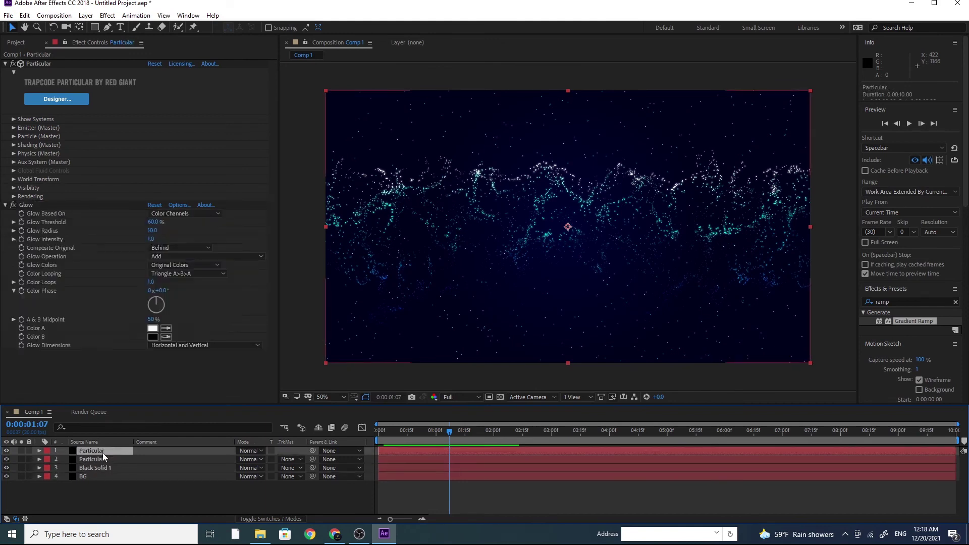
left_click(6, 205)
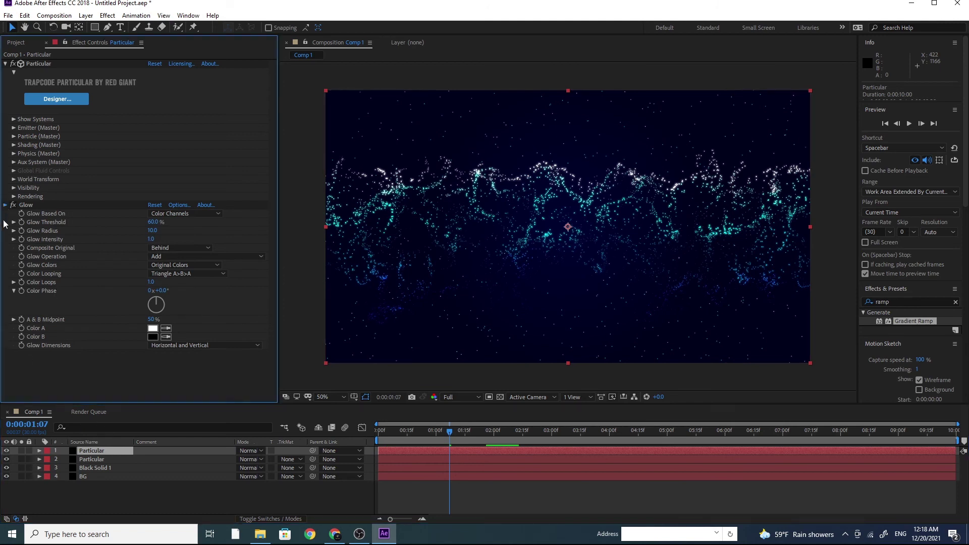
left_click(14, 129)
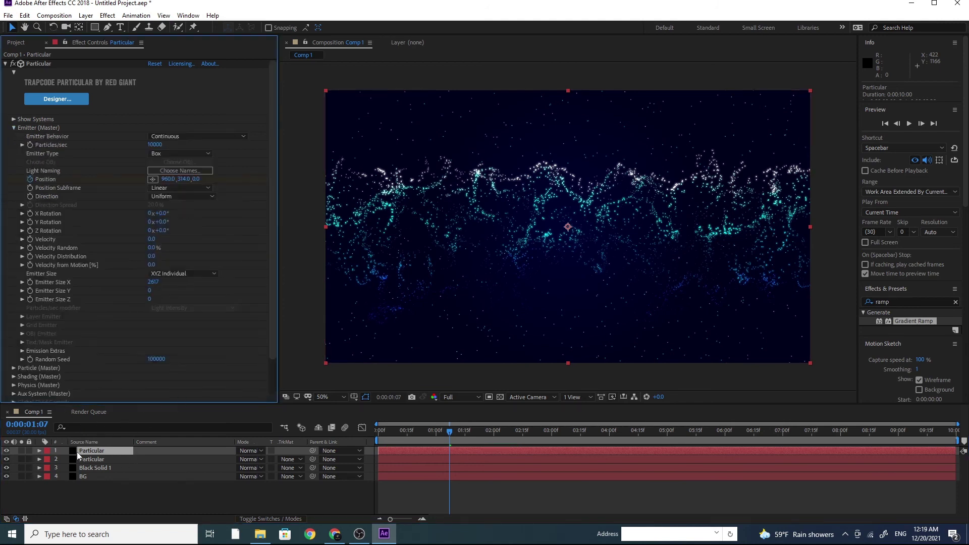
key("u")
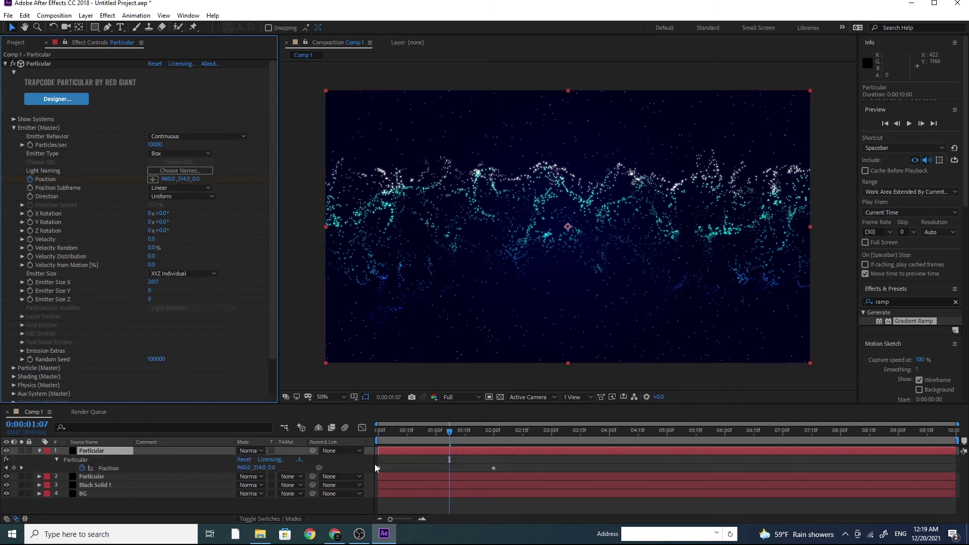
- At 0:00, lower the duplicate's starting emitter Position below the frame to about 960, 1218
left_click(378, 433)
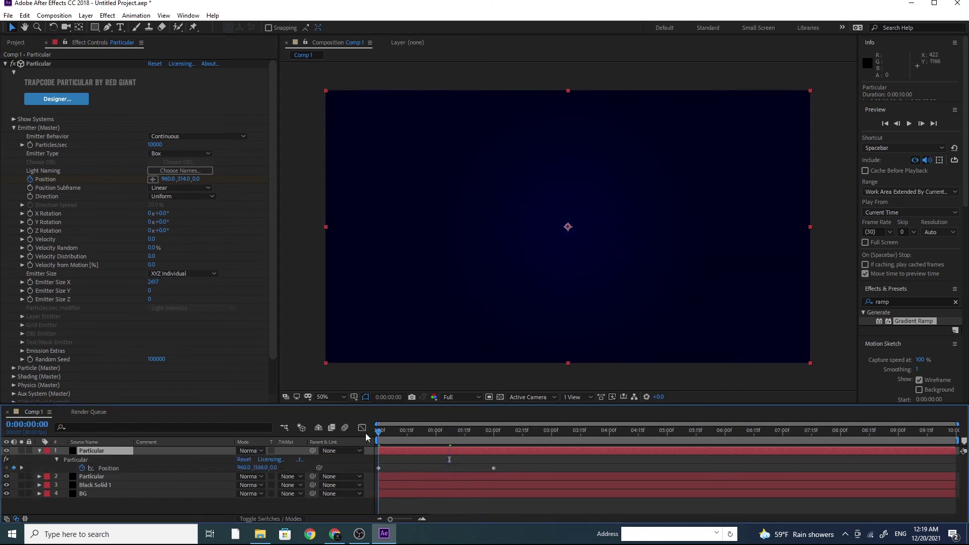
left_click(378, 468)
scroll(581, 308, "down", 3)
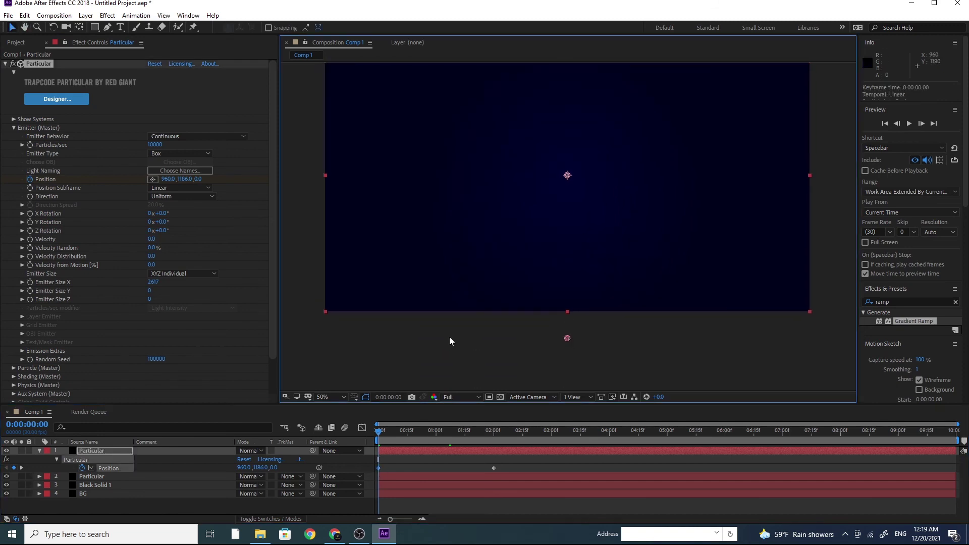
left_click_drag(181, 179, 160, 179)
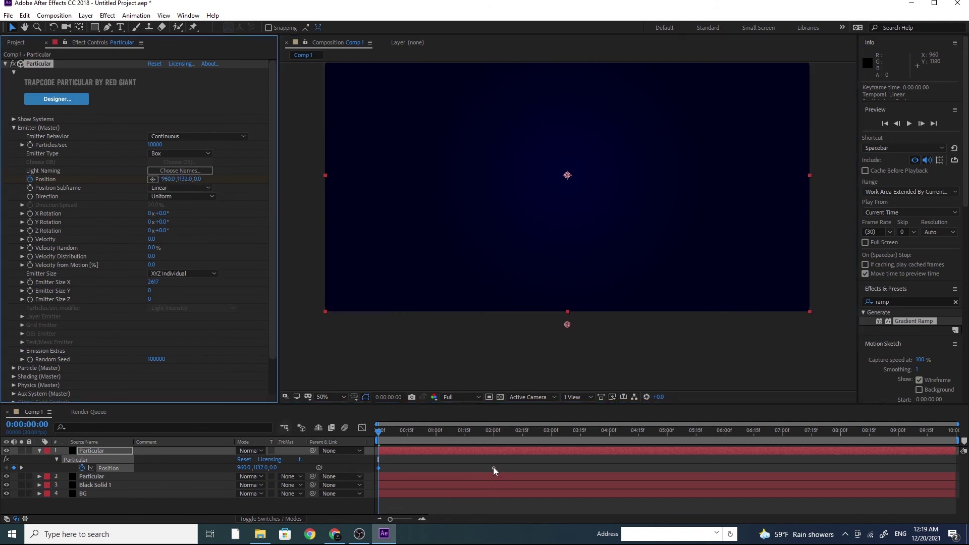
left_click_drag(378, 431, 352, 442)
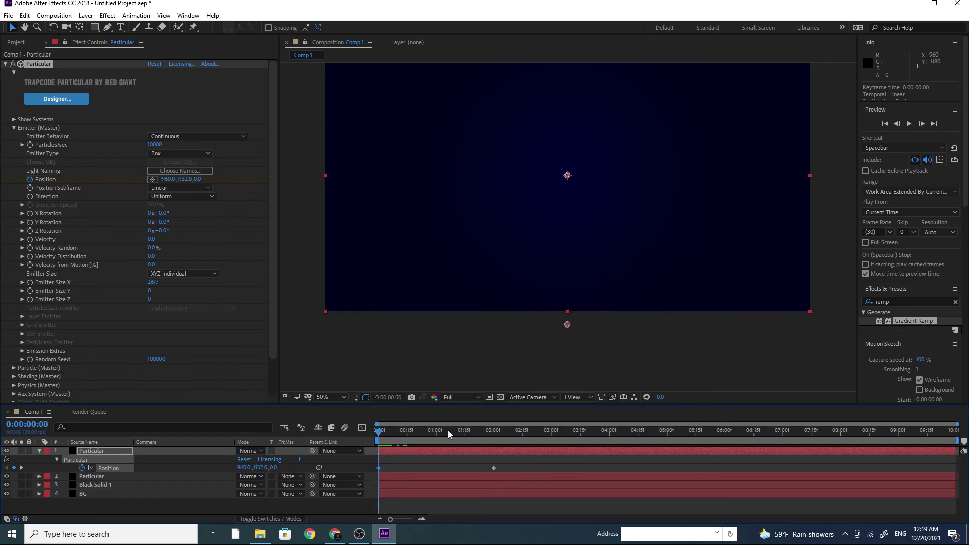
left_click_drag(568, 329, 568, 347)
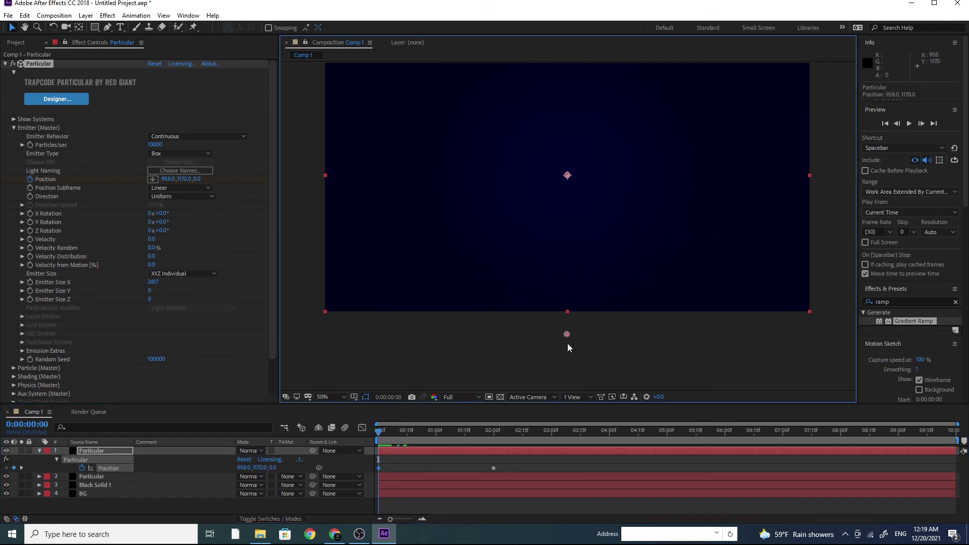
- Delay the duplicate's ending emitter Position keyframe to about 2:19 and preview the animation from the start
left_click_drag(374, 439, 438, 434)
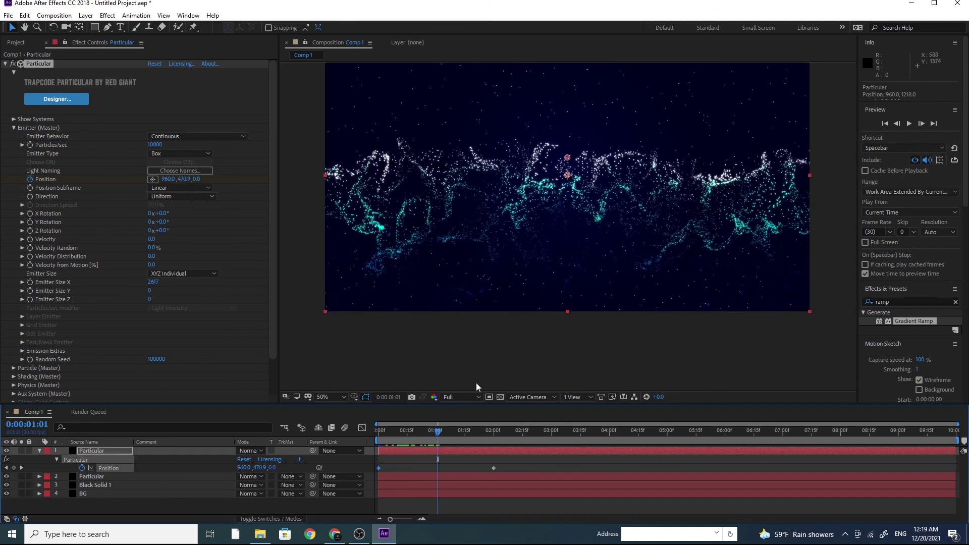
left_click_drag(459, 435, 532, 469)
key("h")
left_click_drag(580, 184, 567, 199)
left_click_drag(533, 468, 530, 468)
left_click_drag(493, 435, 367, 440)
key("space")
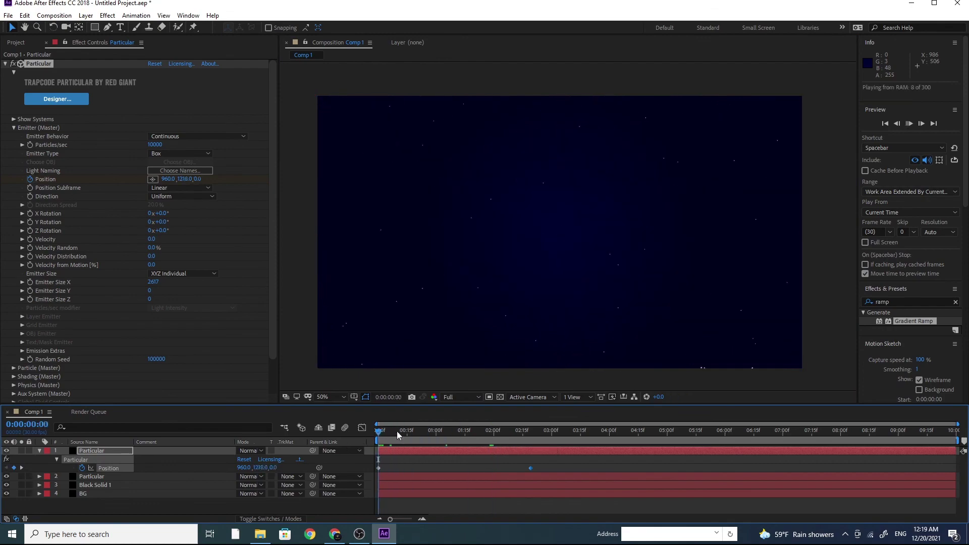